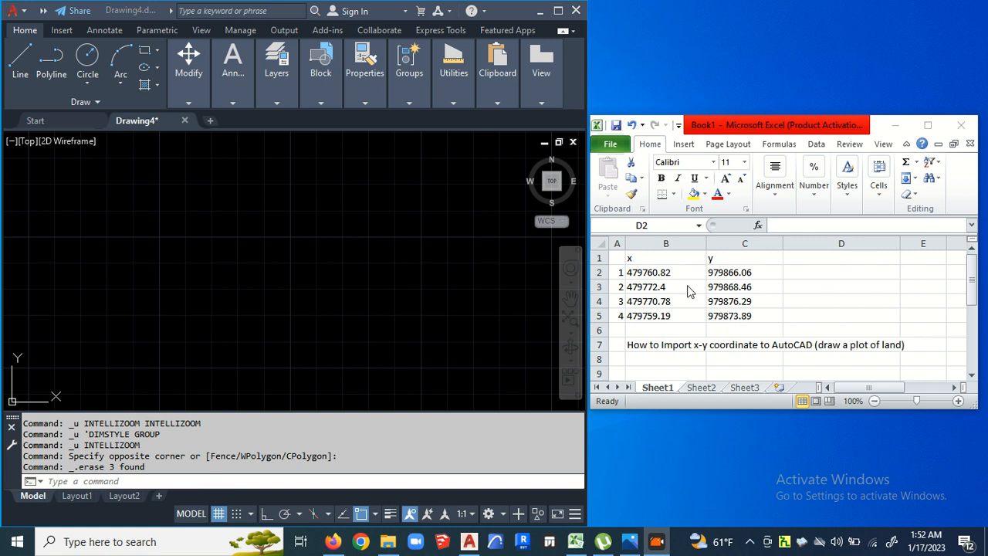
Step: Switch to Photos and examine the plot sketch and its X-Y coordinate table in plot.jpg
{"action": "mouse_move", "coordinate": [625, 545]}
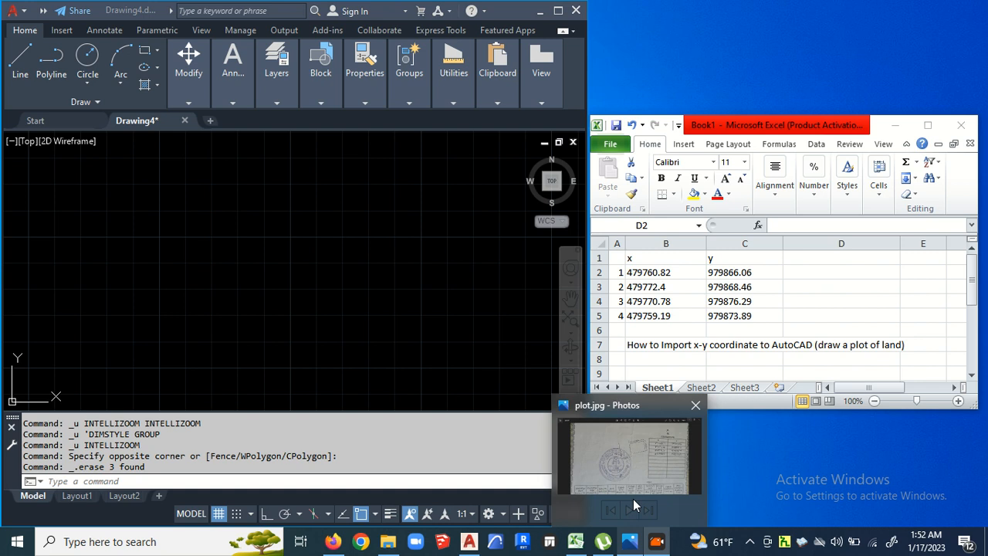
{"action": "left_click", "coordinate": [631, 449]}
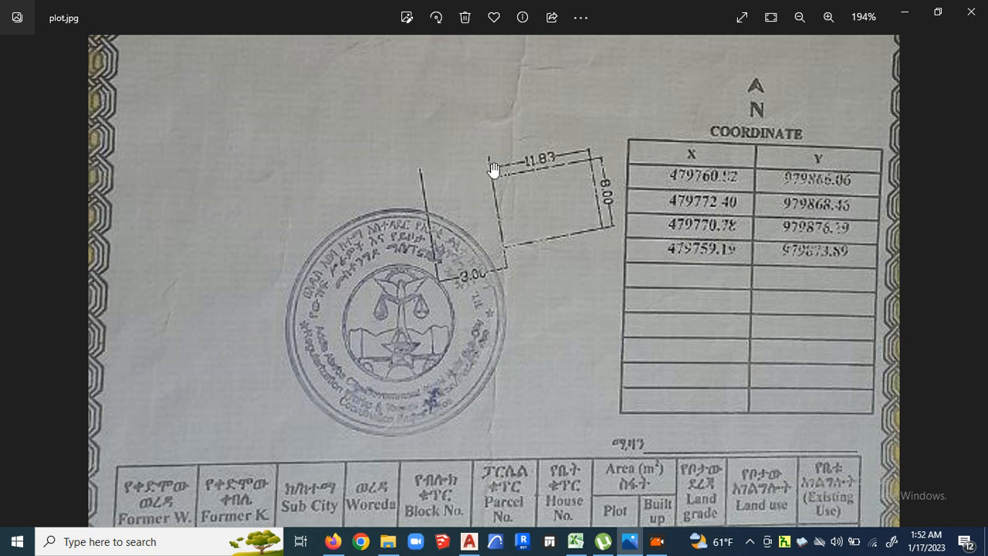
{"action": "left_click", "coordinate": [906, 16]}
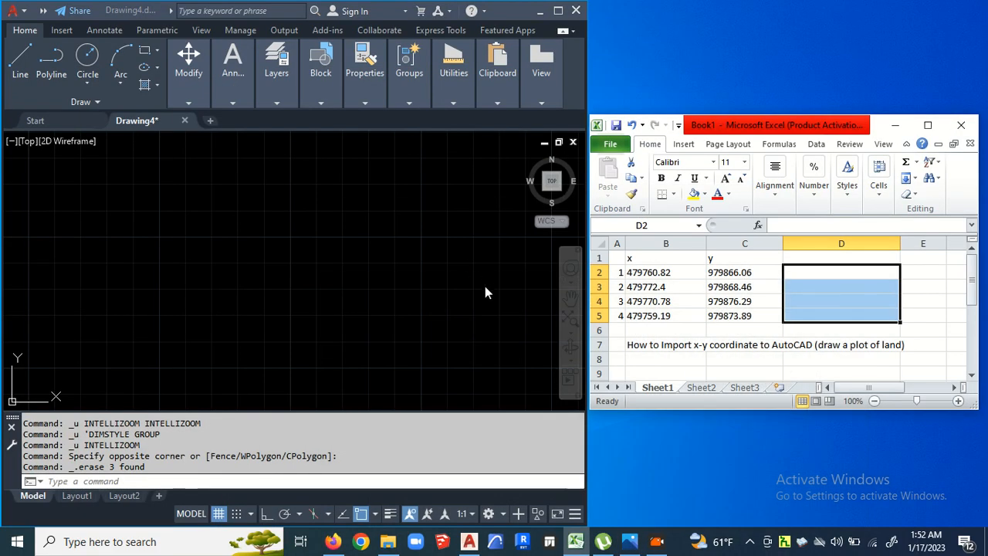
Step: Insert the CONCATENATE function from the Text category into cell D2 of the Excel coordinate sheet
{"action": "left_click", "coordinate": [848, 287]}
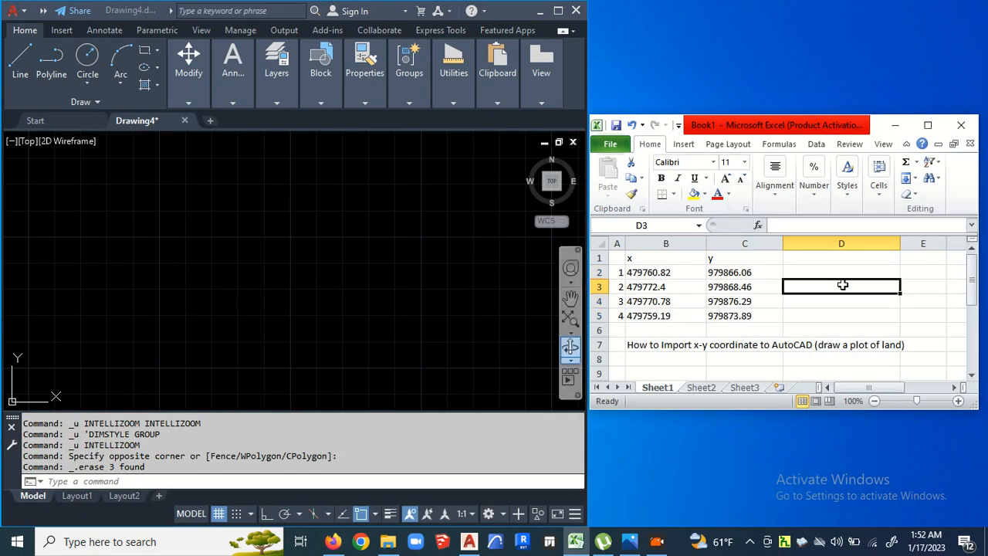
{"action": "left_click", "coordinate": [818, 272]}
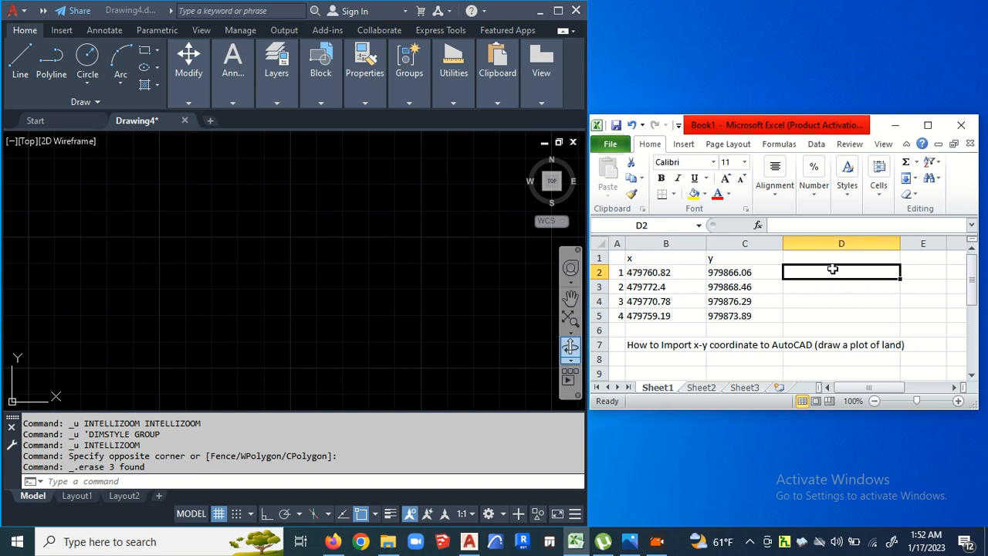
{"action": "left_click", "coordinate": [758, 226]}
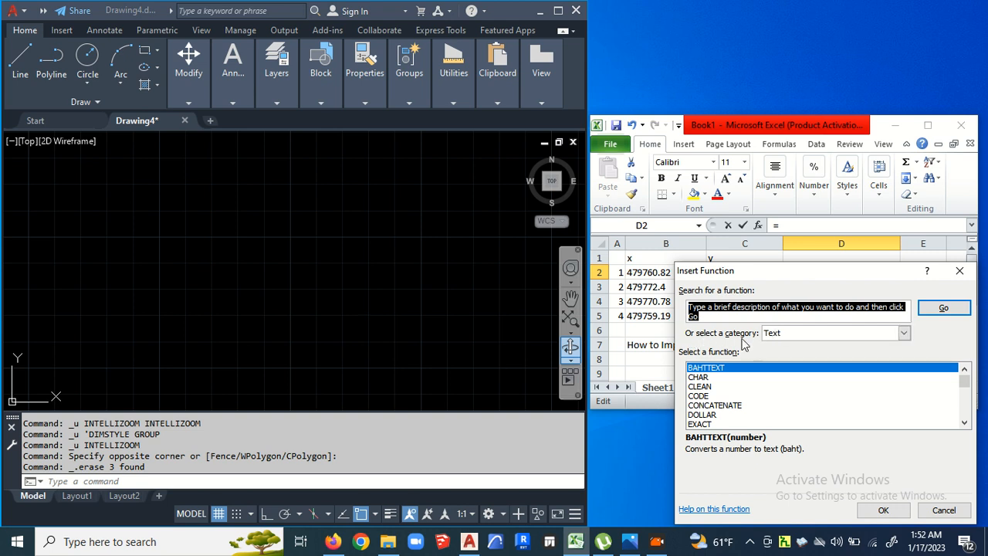
{"action": "left_click", "coordinate": [905, 333]}
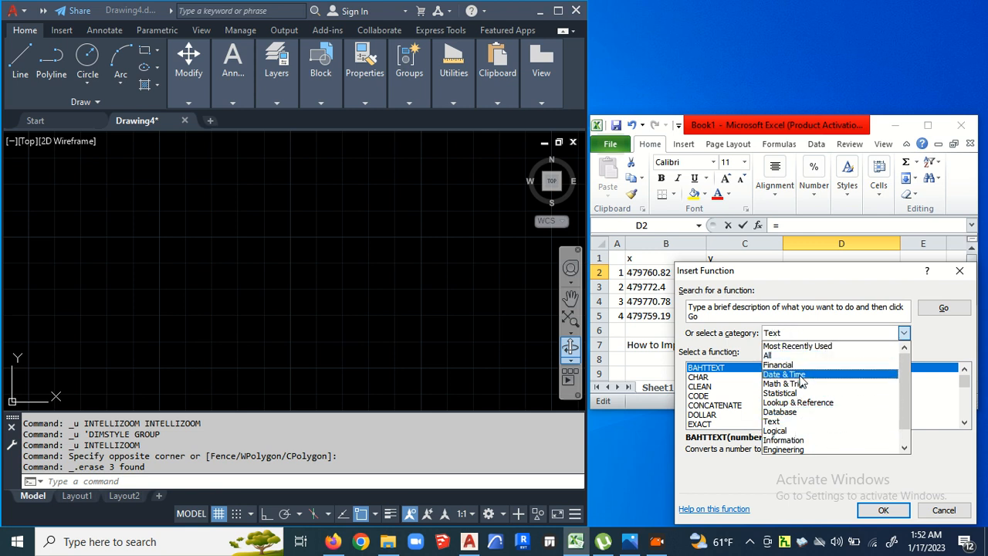
{"action": "left_click", "coordinate": [795, 423]}
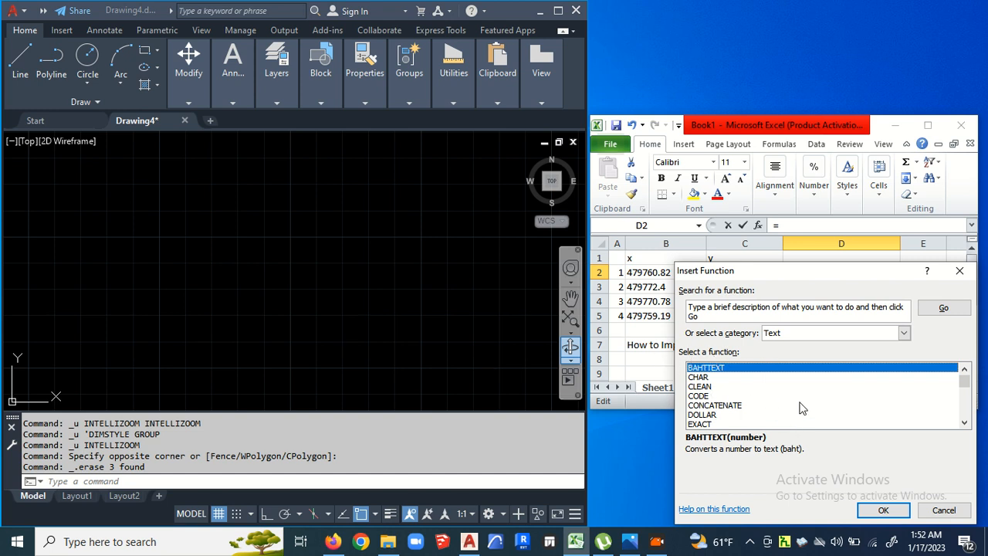
{"action": "left_click", "coordinate": [722, 405]}
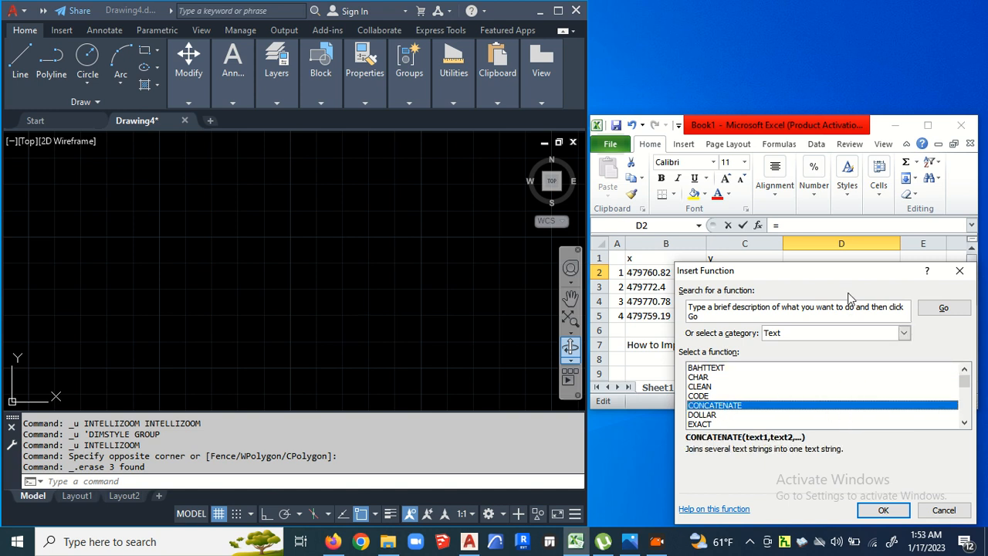
{"action": "left_click_drag", "start_coordinate": [849, 274], "coordinate": [843, 213]}
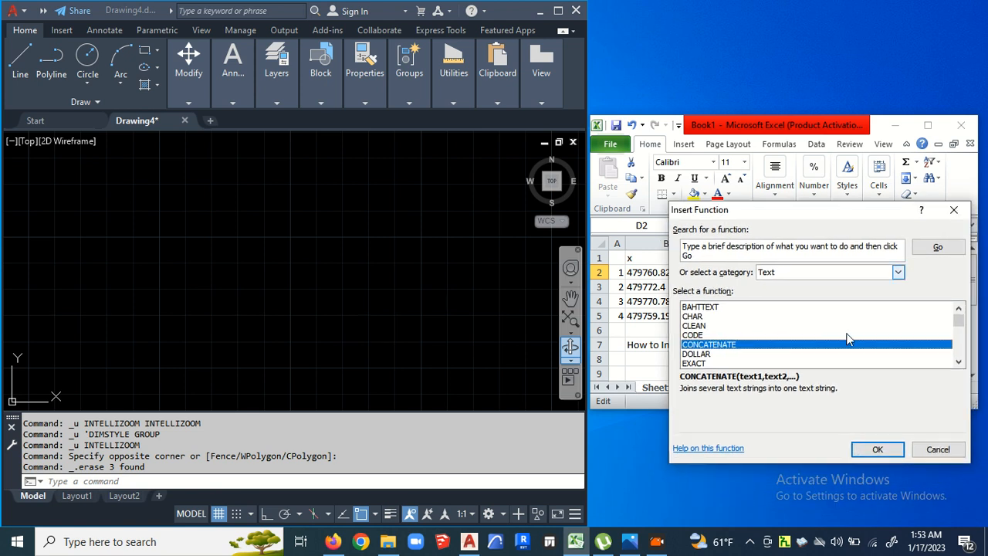
{"action": "left_click", "coordinate": [878, 449]}
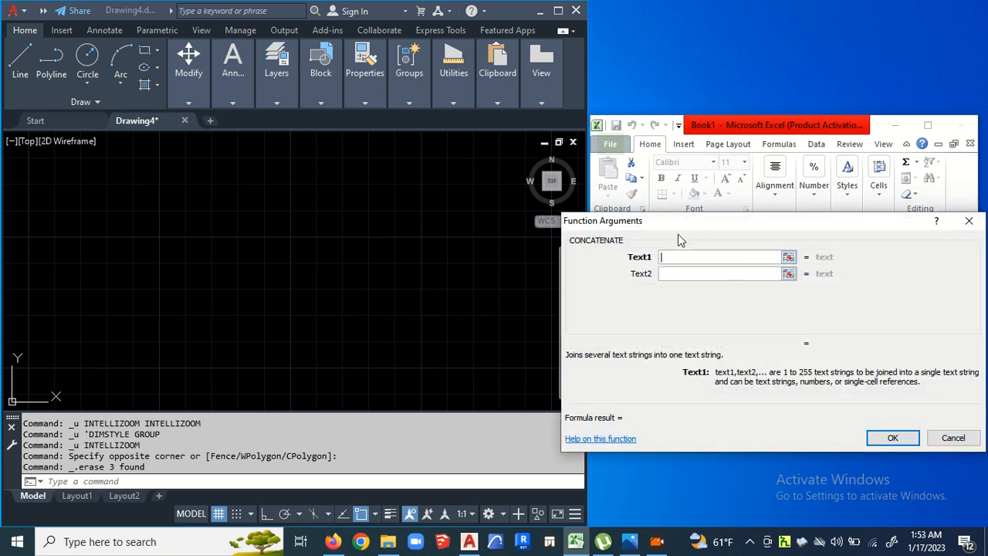
Step: Set the CONCATENATE arguments to B2, a comma and C2 to join the first point's x and y coordinates
{"action": "left_click_drag", "start_coordinate": [750, 227], "coordinate": [756, 313]}
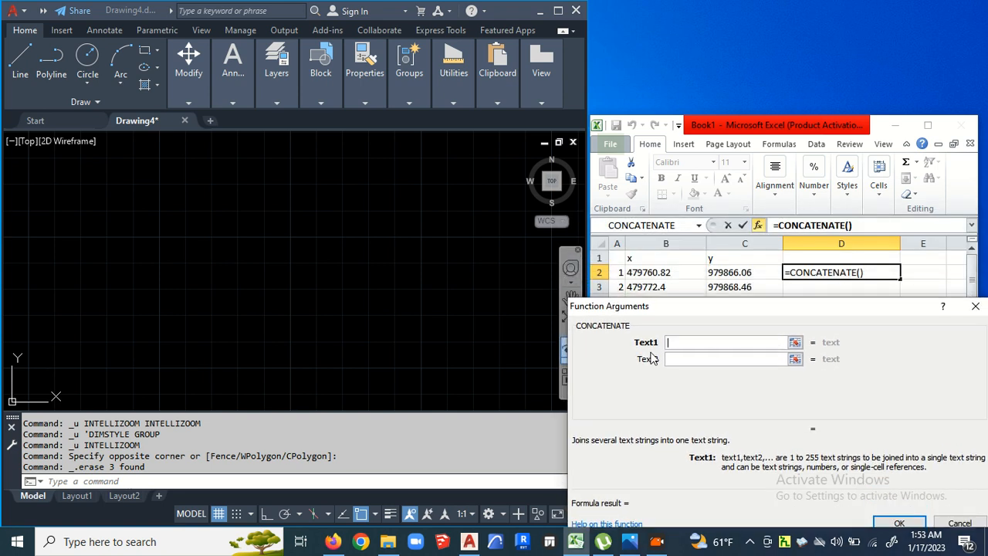
{"action": "left_click", "coordinate": [669, 272]}
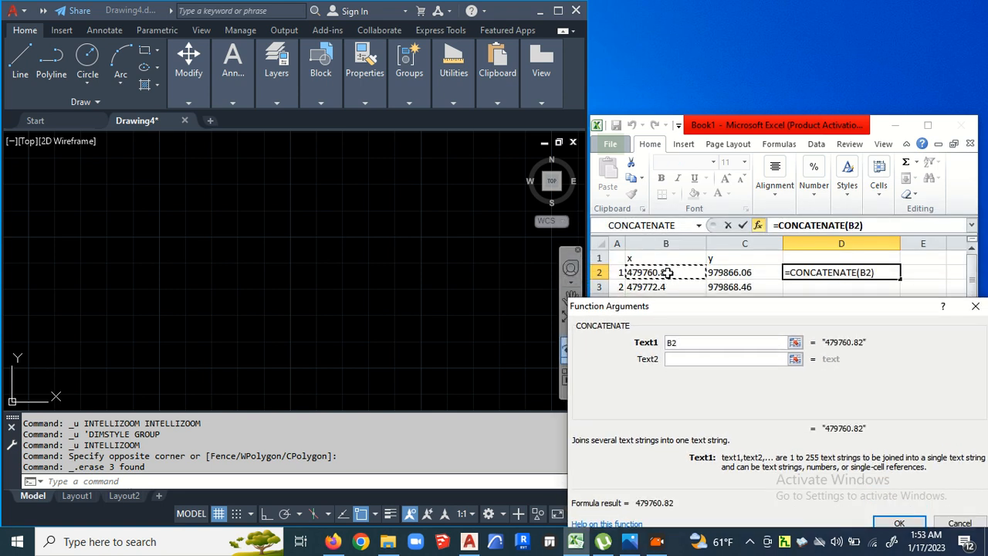
{"action": "left_click", "coordinate": [678, 359]}
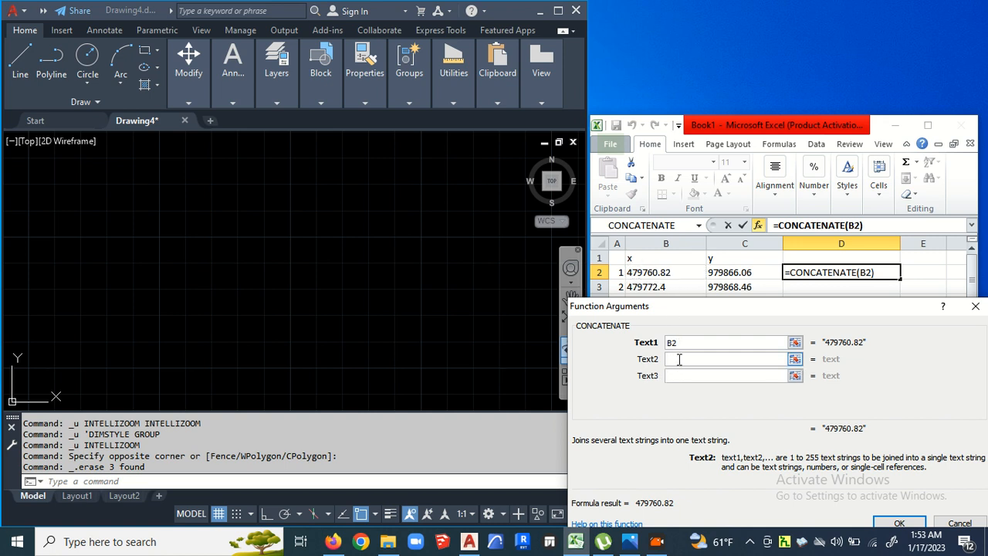
{"action": "type", "text": ","}
{"action": "key", "text": "Tab"}
{"action": "left_click", "coordinate": [736, 273]}
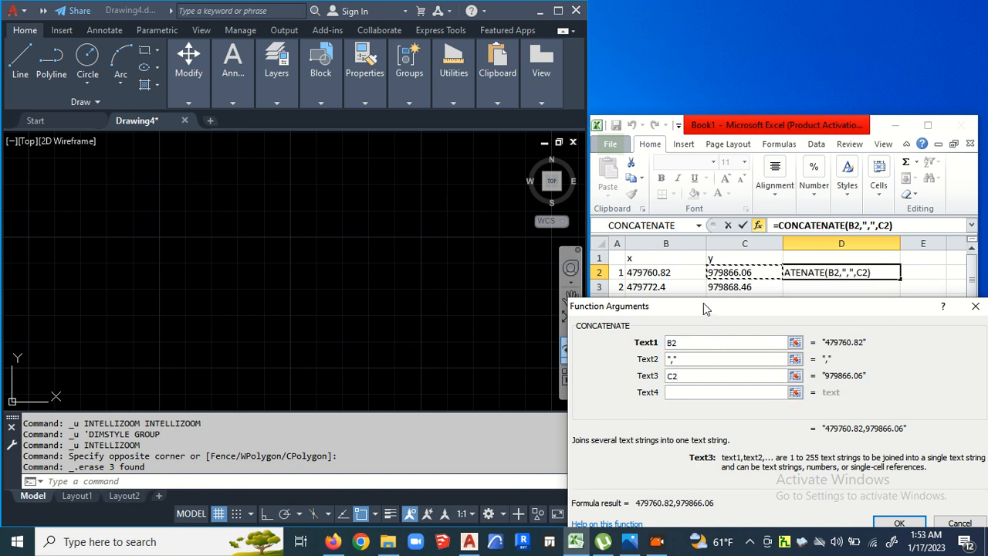
{"action": "left_click_drag", "start_coordinate": [702, 310], "coordinate": [733, 175]}
{"action": "left_click", "coordinate": [905, 390]}
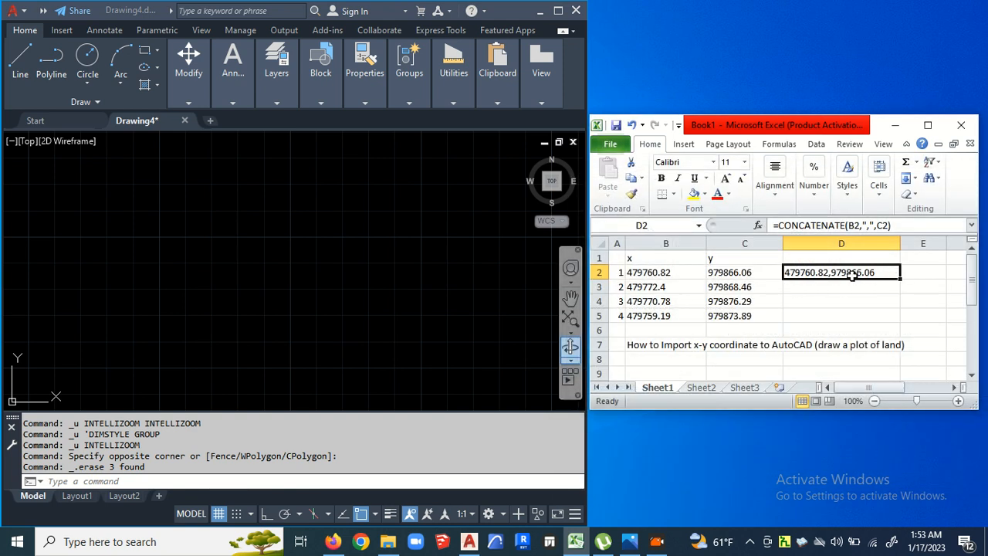
Step: Fill the D2 formula down to D5 and copy the joined coordinates in D2:D5
{"action": "left_click_drag", "start_coordinate": [901, 278], "coordinate": [899, 319]}
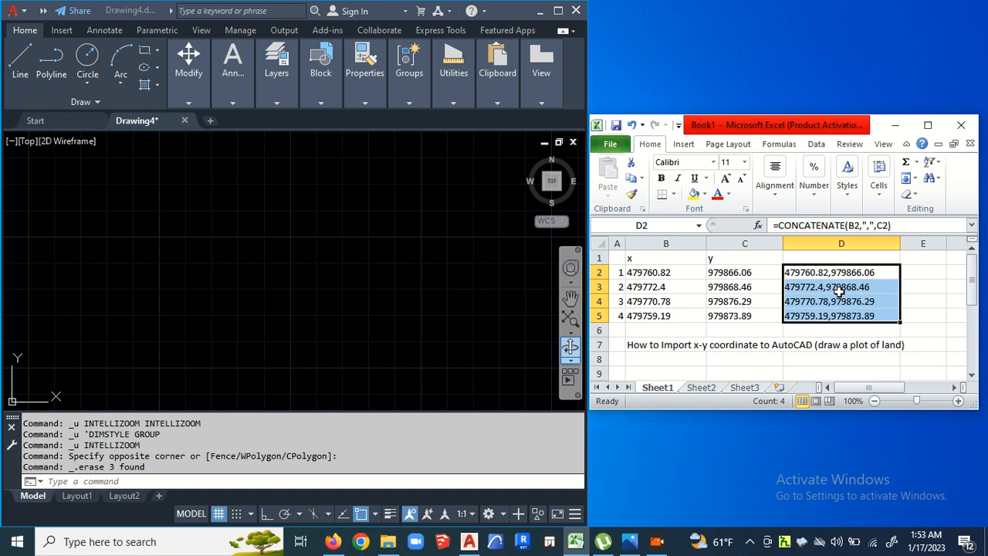
{"action": "right_click", "coordinate": [842, 299]}
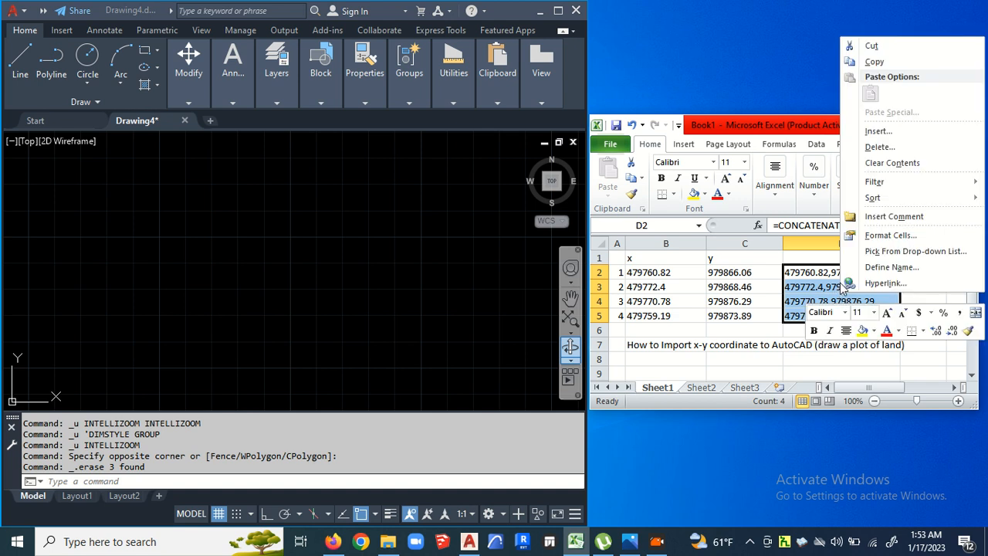
{"action": "left_click", "coordinate": [888, 64]}
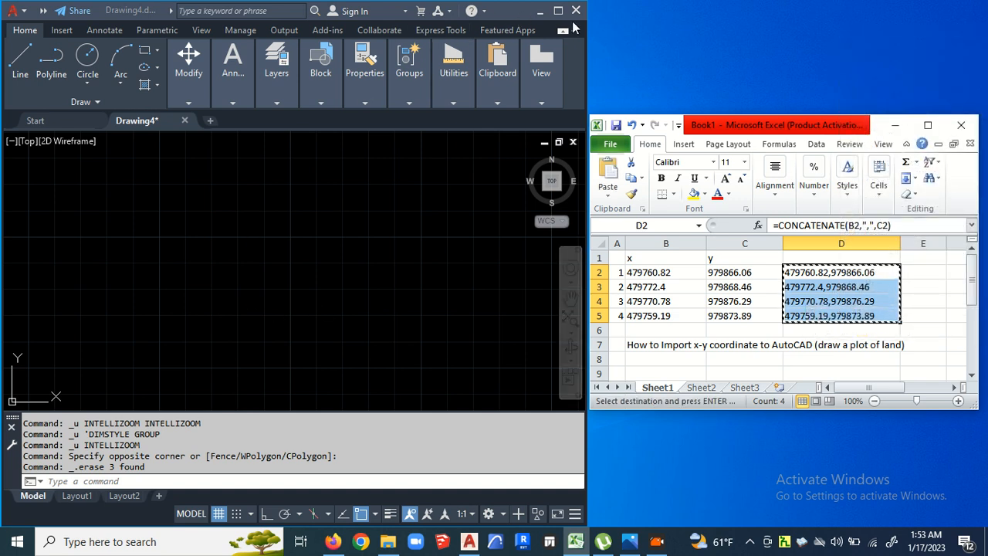
Step: In a maximized AutoCAD, draw a polyline from the copied coordinates 479760.82,979866.06; 479772.4,979868.46; 479770.78,979876.29; 479759.19,979873.89
{"action": "left_click", "coordinate": [558, 11]}
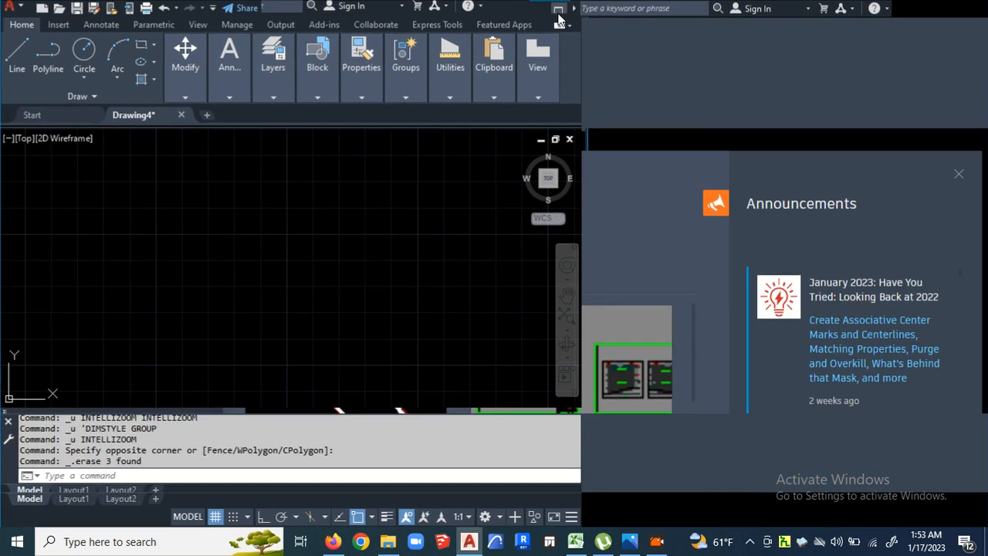
{"action": "scroll", "coordinate": [478, 259], "scroll_direction": "down", "scroll_amount": 2}
{"action": "middle_click_drag", "start_coordinate": [470, 261], "coordinate": [482, 282]}
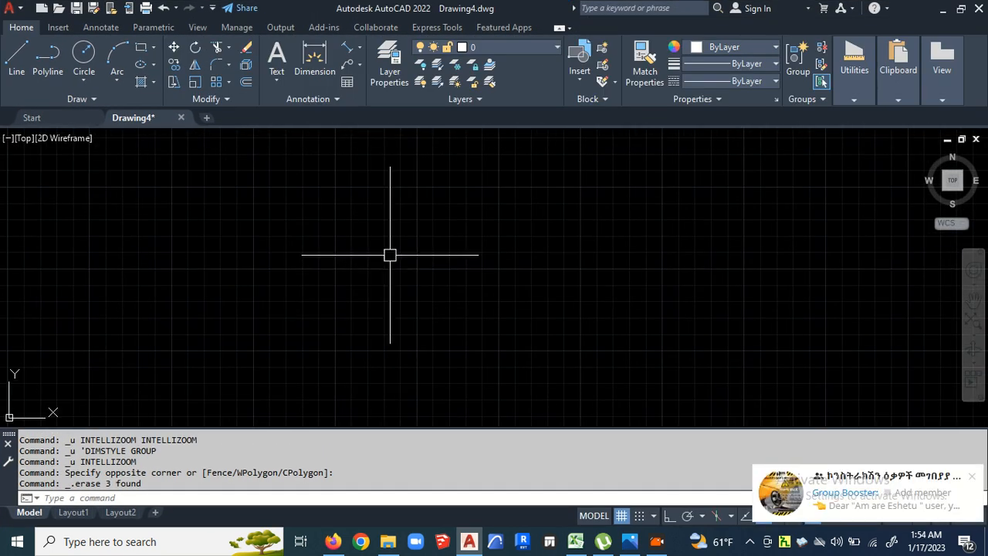
{"action": "left_click", "coordinate": [972, 478]}
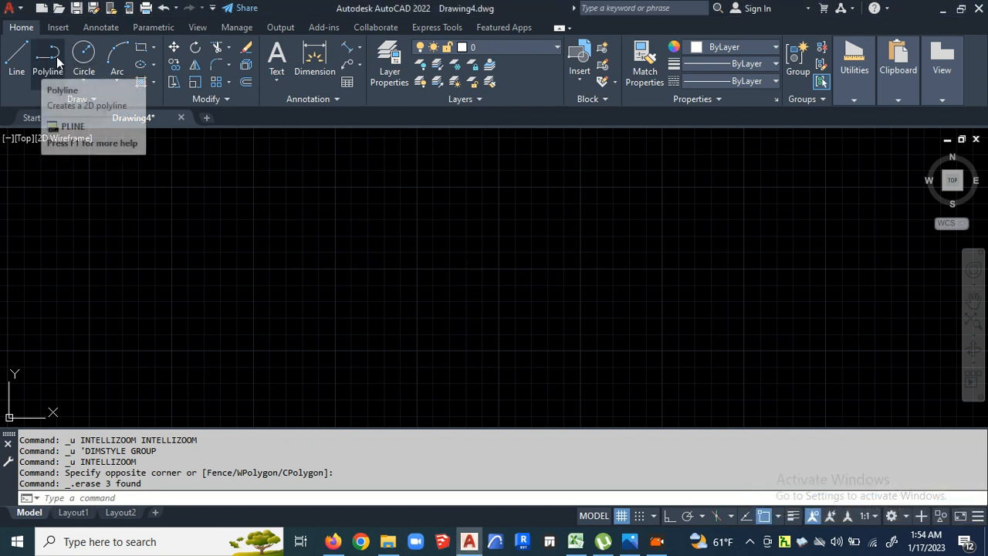
{"action": "left_click", "coordinate": [45, 59]}
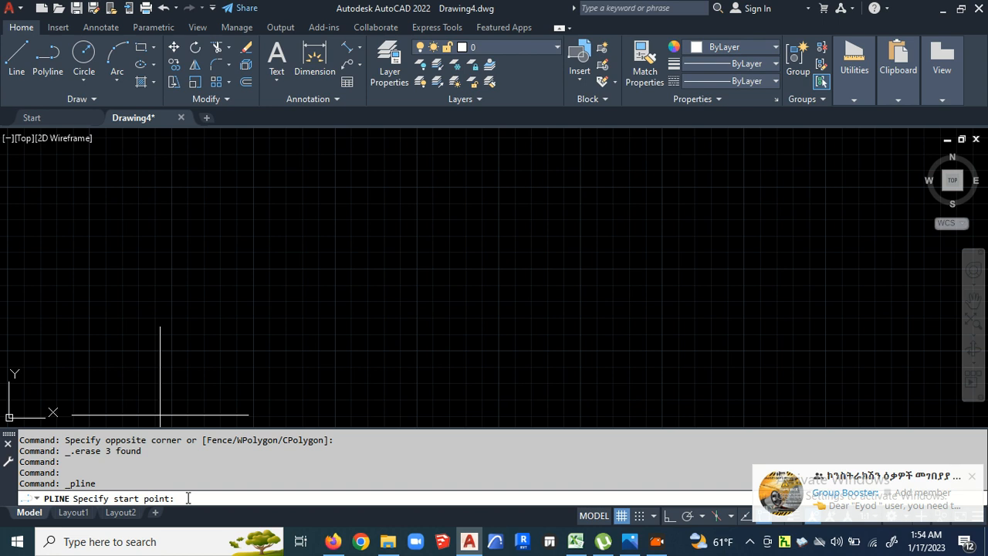
{"action": "left_click", "coordinate": [160, 415]}
{"action": "left_click", "coordinate": [478, 275]}
{"action": "left_click", "coordinate": [553, 261]}
{"action": "left_click", "coordinate": [563, 311]}
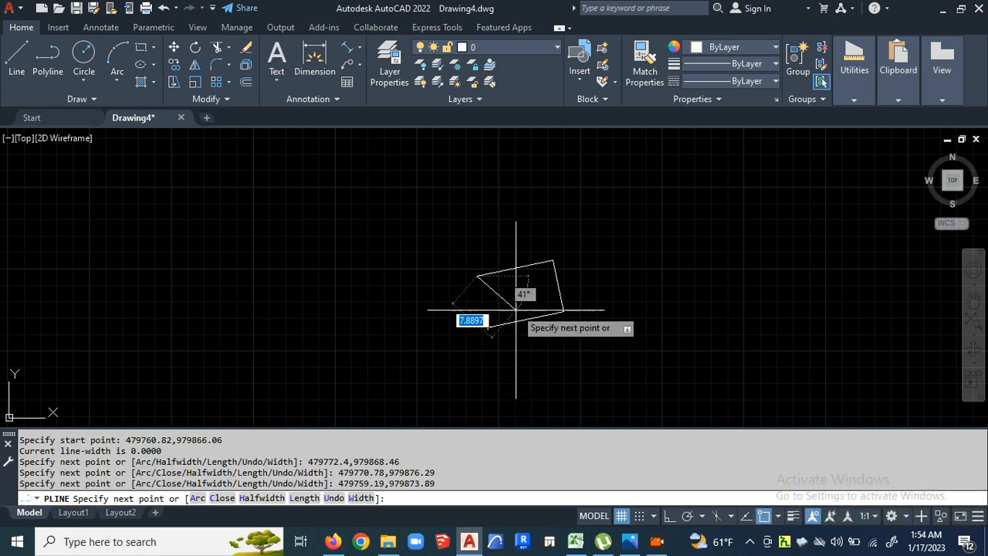
Step: Close the plot polyline back to its start point with the Close option
{"action": "scroll", "coordinate": [481, 284], "scroll_direction": "up", "scroll_amount": 6}
{"action": "middle_click_drag", "start_coordinate": [534, 311], "coordinate": [502, 252]}
{"action": "scroll", "coordinate": [483, 249], "scroll_direction": "down", "scroll_amount": 2}
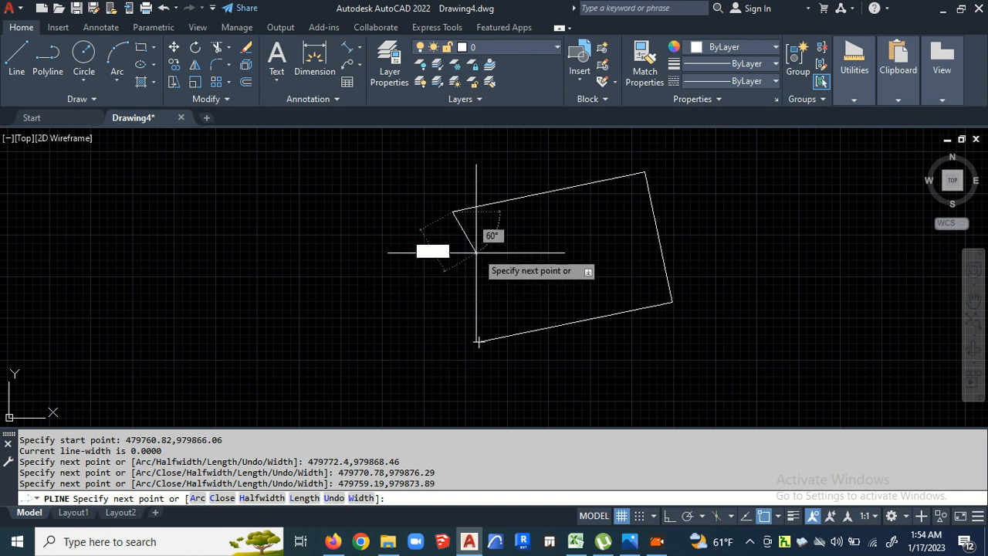
{"action": "right_click", "coordinate": [505, 228]}
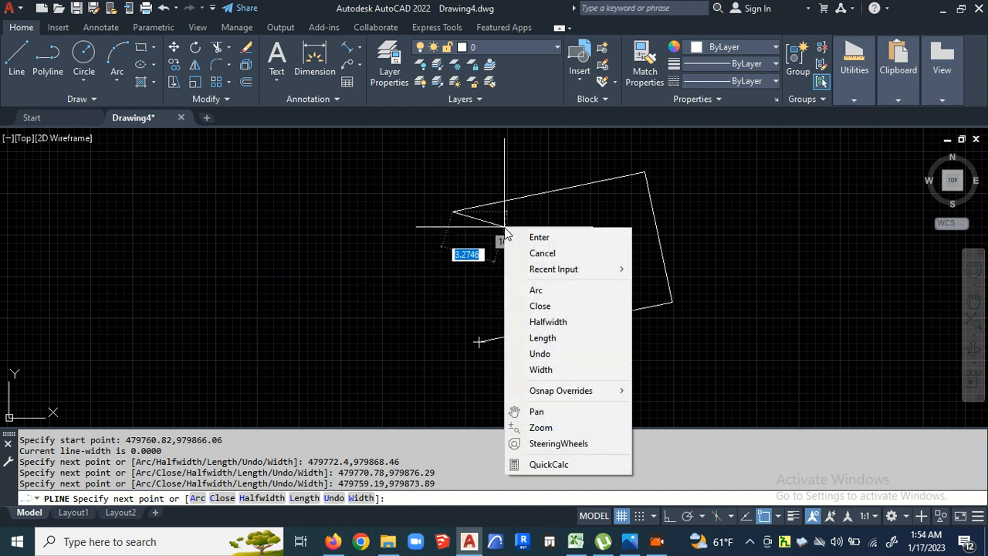
{"action": "left_click", "coordinate": [557, 306]}
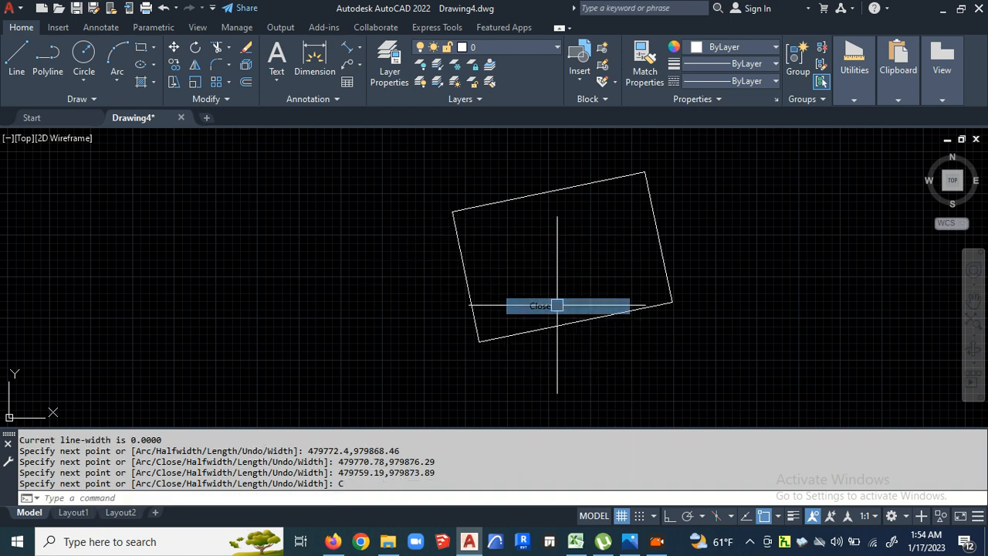
Step: Examine the closed plot outline as a single polyline, at several zoom levels
{"action": "left_click", "coordinate": [464, 255]}
{"action": "scroll", "coordinate": [488, 258], "scroll_direction": "down", "scroll_amount": 2}
{"action": "middle_click_drag", "start_coordinate": [581, 252], "coordinate": [548, 288]}
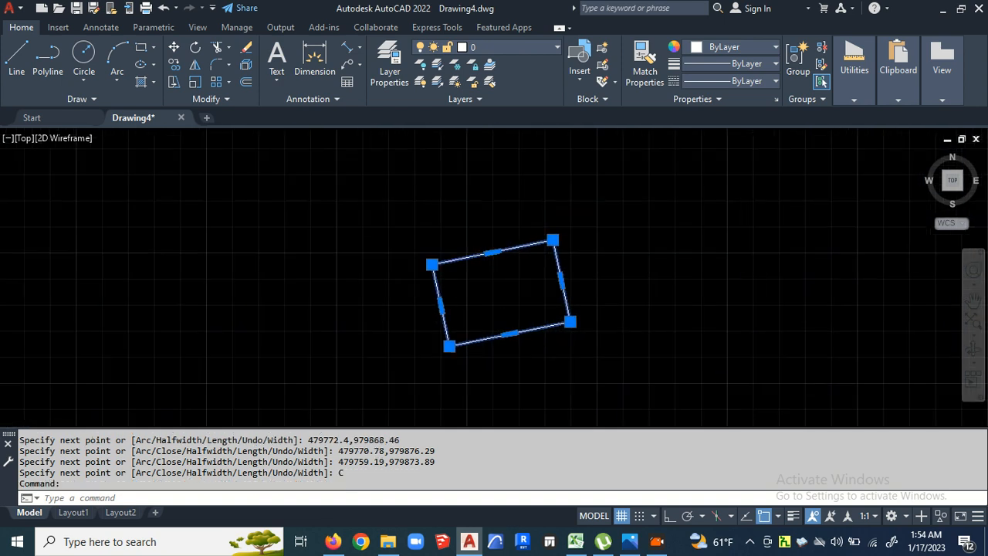
{"action": "key", "text": "Escape"}
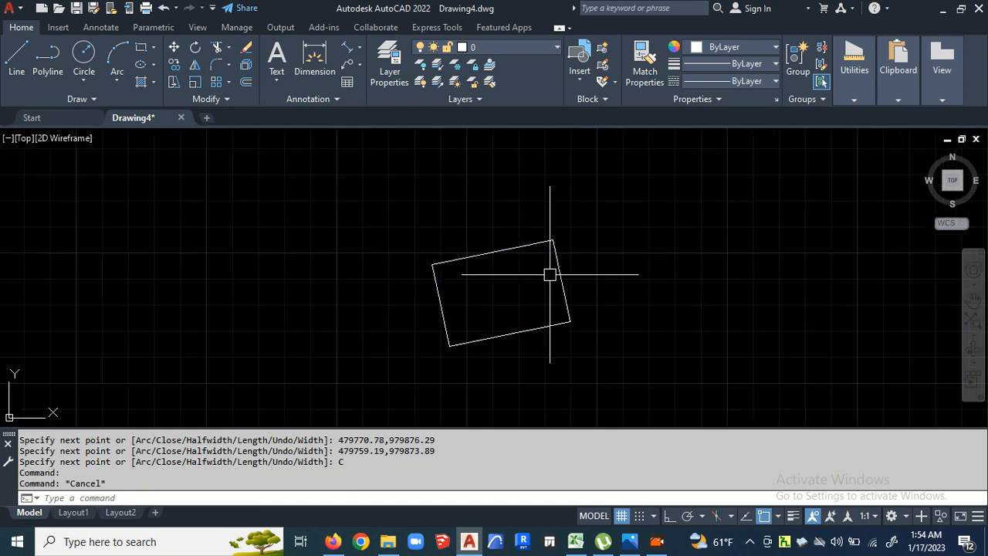
{"action": "scroll", "coordinate": [551, 266], "scroll_direction": "down", "scroll_amount": 5}
{"action": "scroll", "coordinate": [551, 279], "scroll_direction": "up", "scroll_amount": 8}
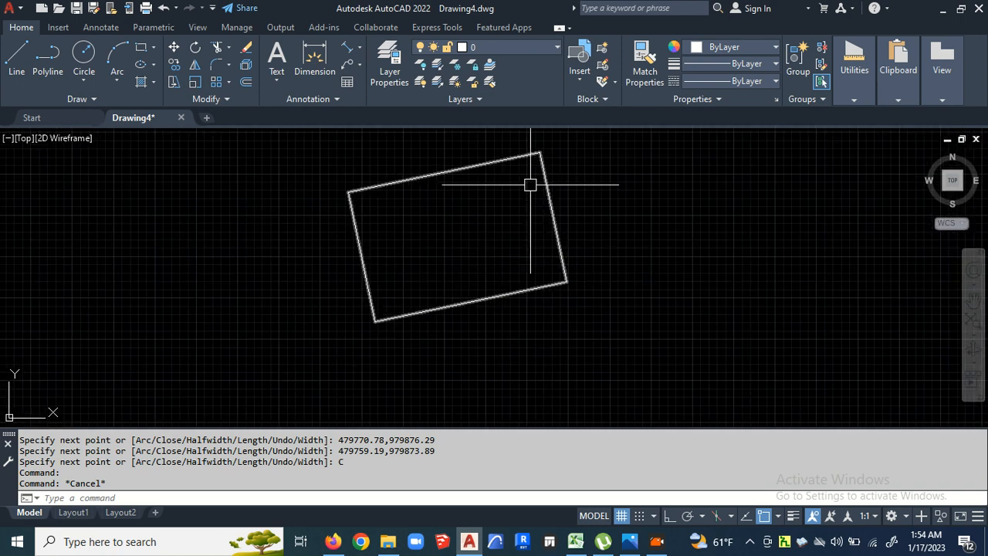
{"action": "scroll", "coordinate": [544, 255], "scroll_direction": "down", "scroll_amount": 6}
{"action": "scroll", "coordinate": [548, 251], "scroll_direction": "up", "scroll_amount": 7}
{"action": "middle_click_drag", "start_coordinate": [548, 251], "coordinate": [476, 282]}
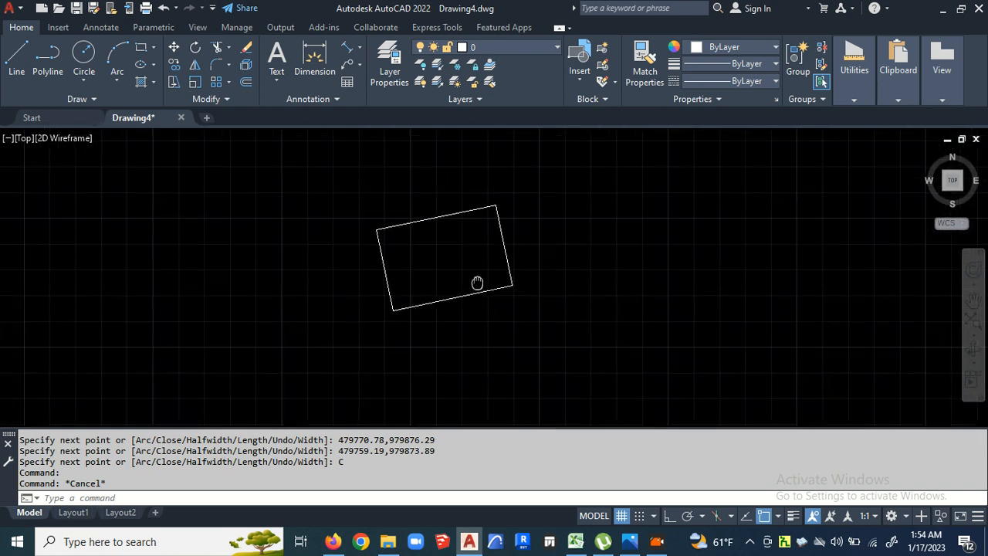
Step: Create a new layer named boundary line and set its color to red
{"action": "left_click", "coordinate": [390, 58]}
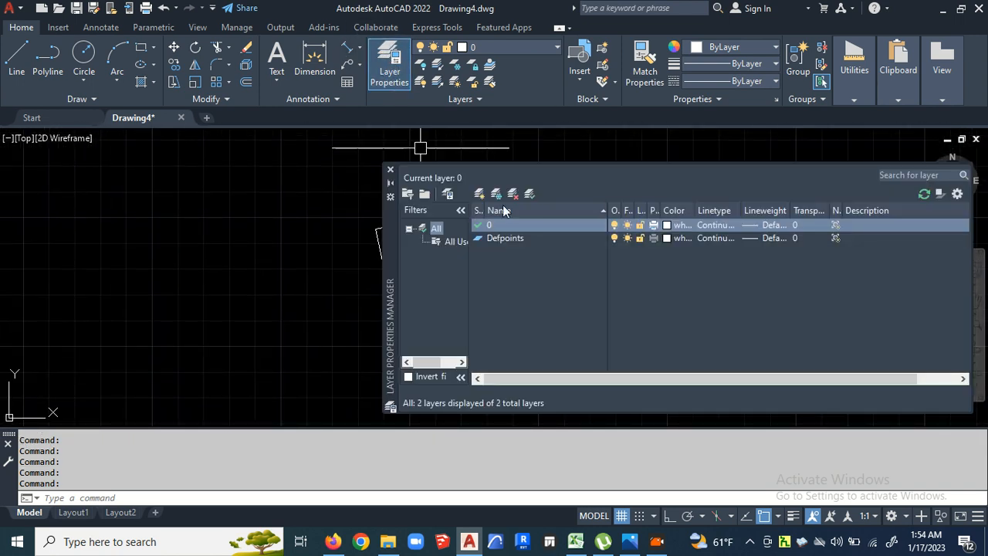
{"action": "left_click", "coordinate": [480, 194]}
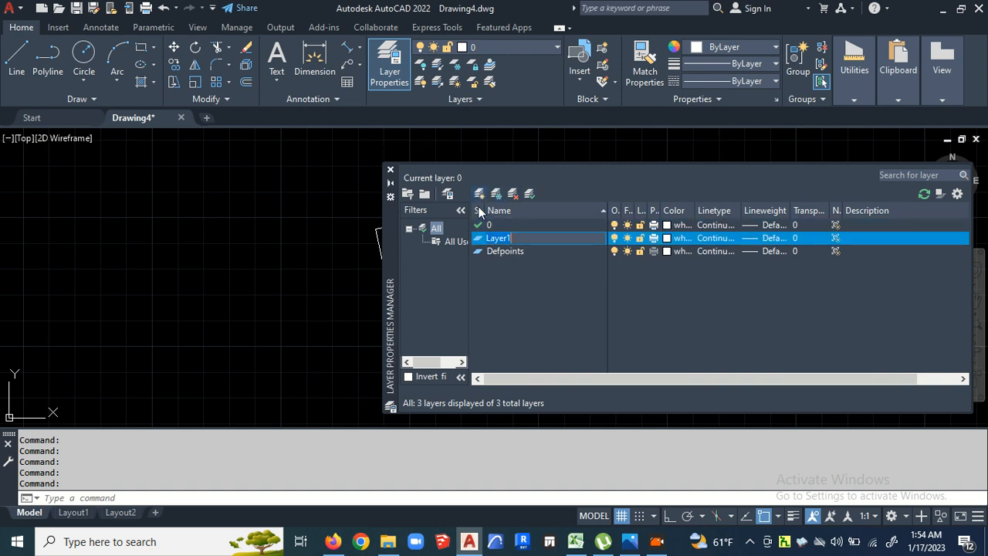
{"action": "type", "text": "boundary lin"}
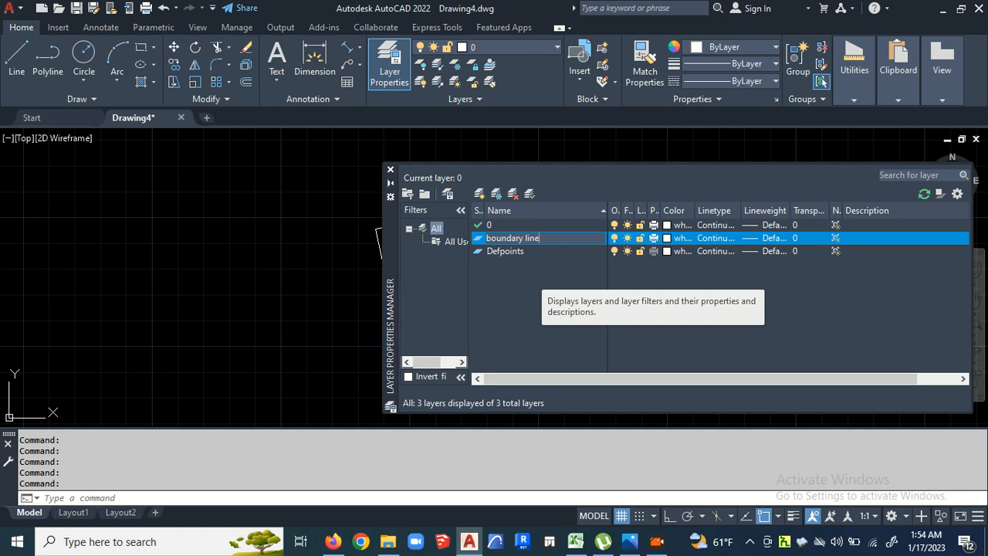
{"action": "left_click", "coordinate": [667, 238]}
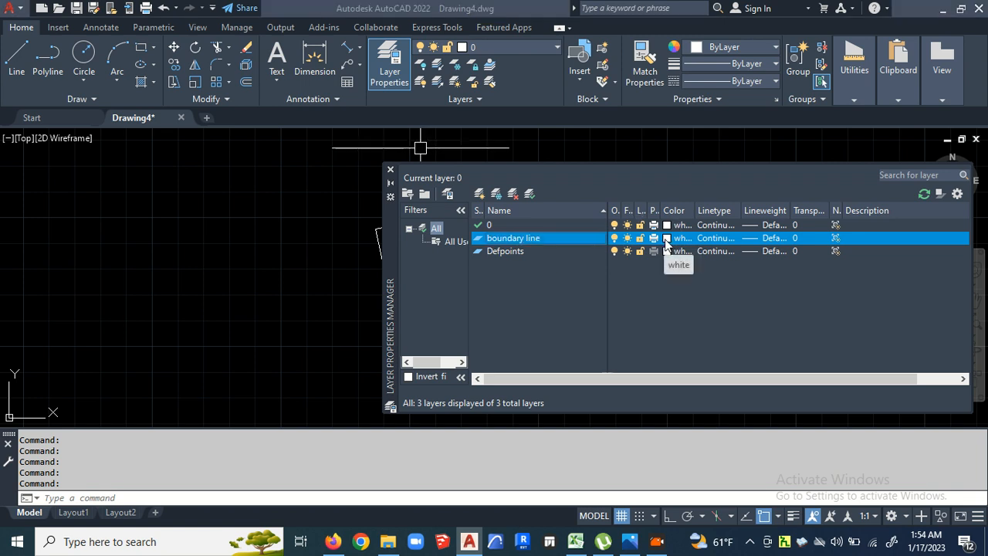
{"action": "left_click", "coordinate": [394, 301]}
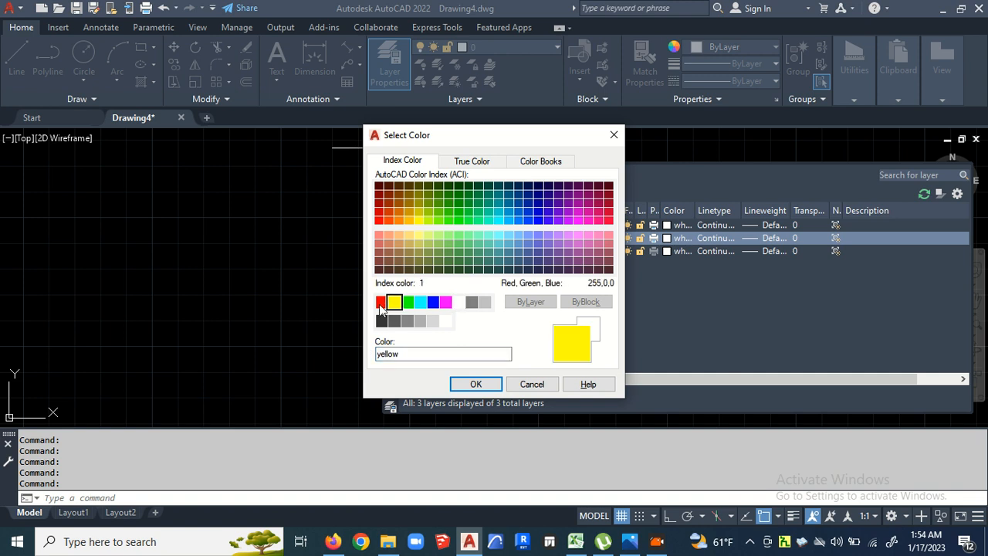
{"action": "left_click", "coordinate": [382, 301]}
{"action": "left_click", "coordinate": [498, 384]}
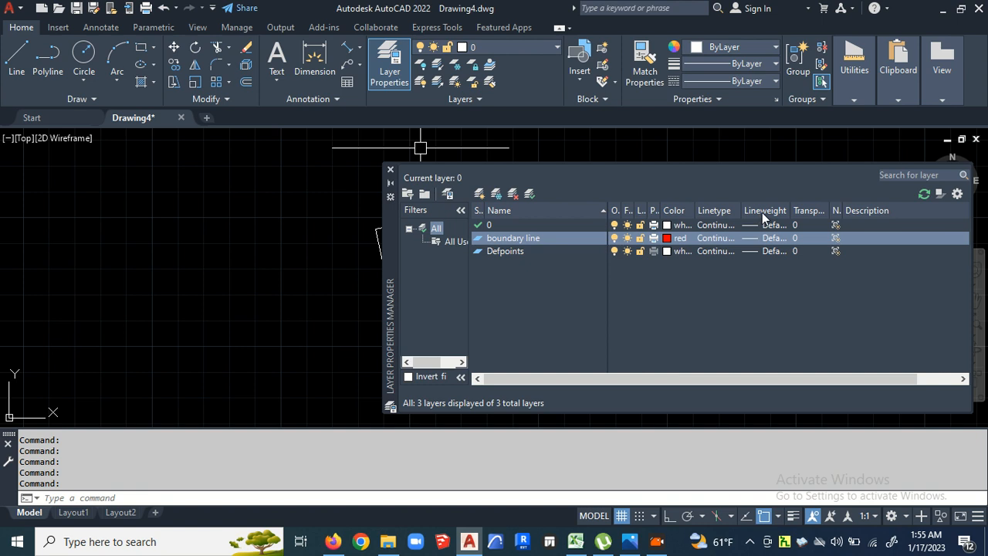
Step: Set the boundary line layer's lineweight to 0.30 mm
{"action": "left_click", "coordinate": [774, 239]}
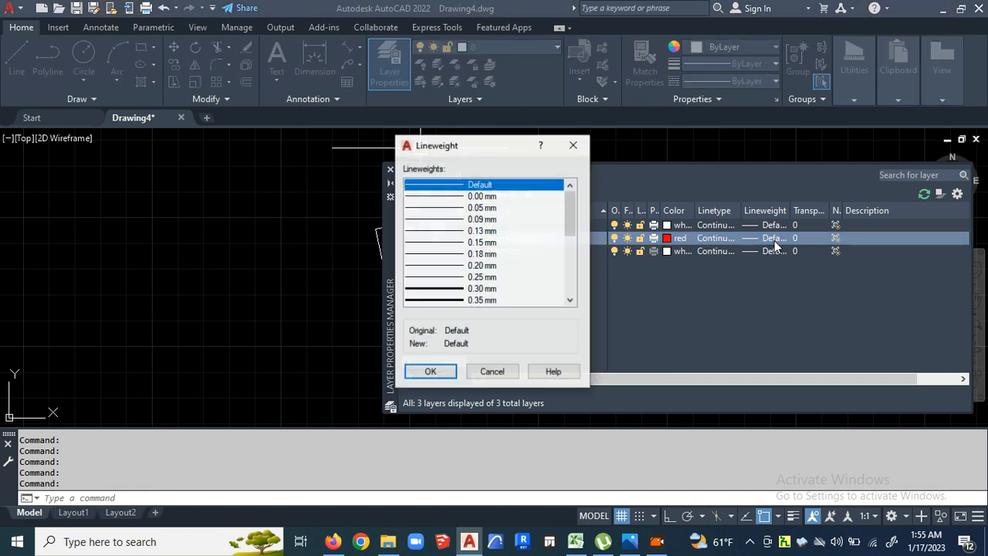
{"action": "left_click", "coordinate": [482, 290]}
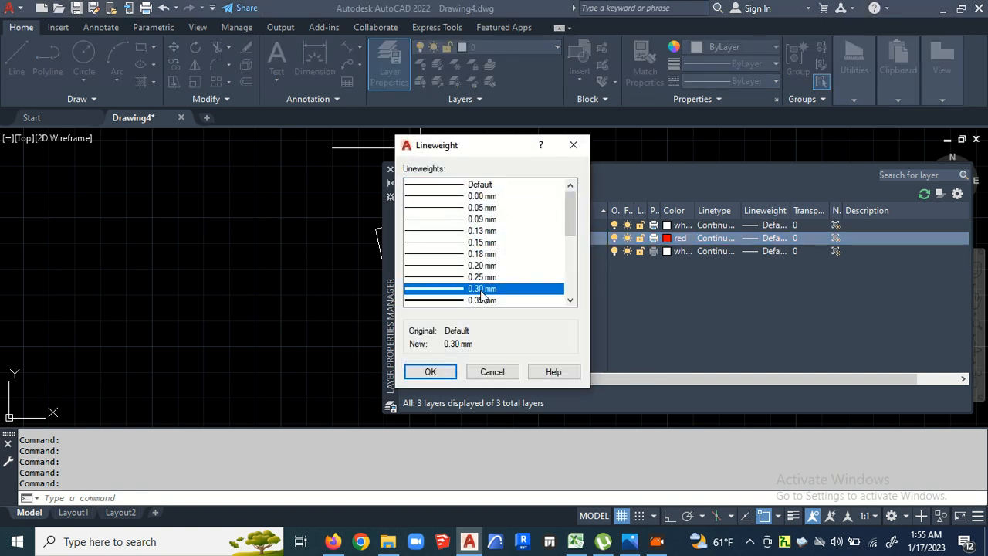
{"action": "left_click", "coordinate": [443, 374]}
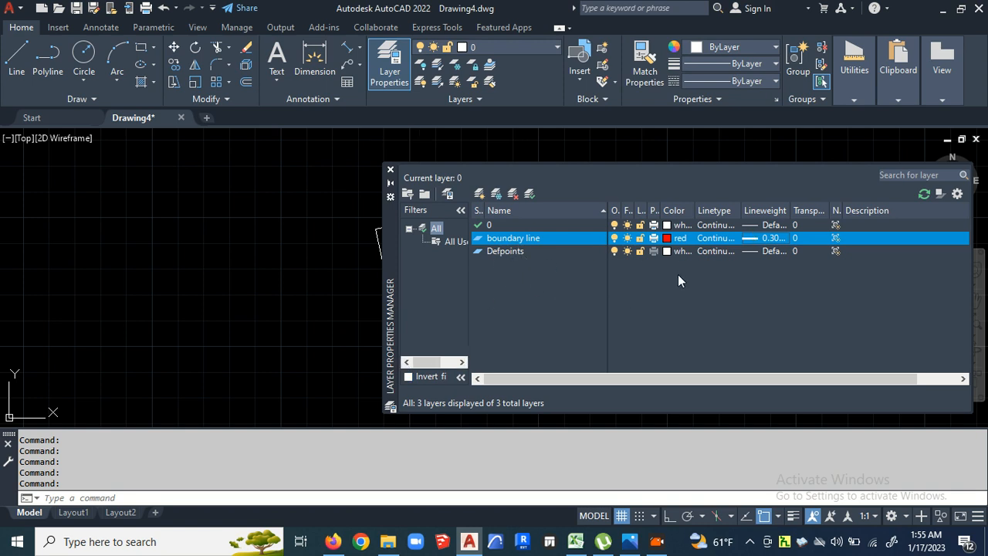
Step: Create another layer named road and set its color to index 251
{"action": "left_click", "coordinate": [479, 194]}
{"action": "type", "text": "road"}
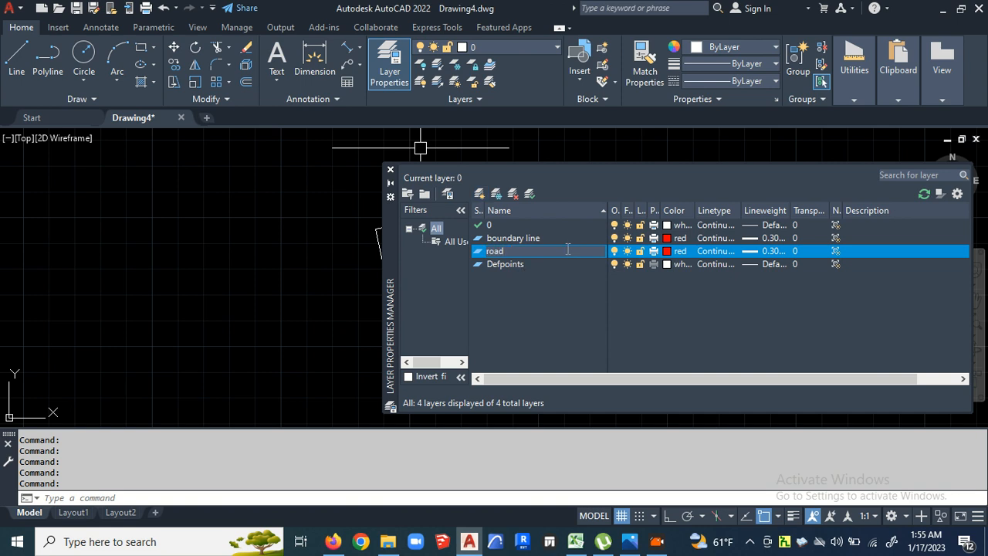
{"action": "left_click", "coordinate": [668, 251]}
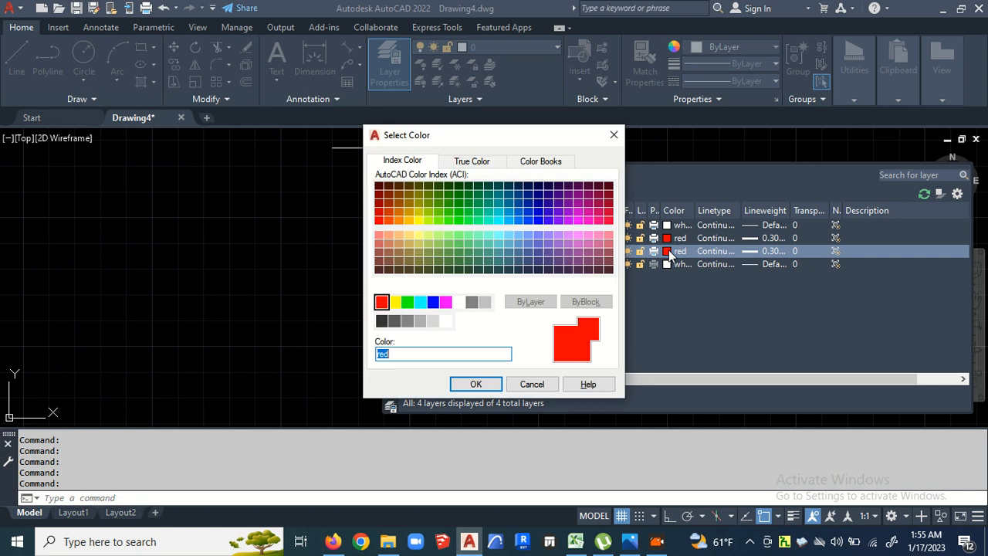
{"action": "left_click", "coordinate": [394, 320]}
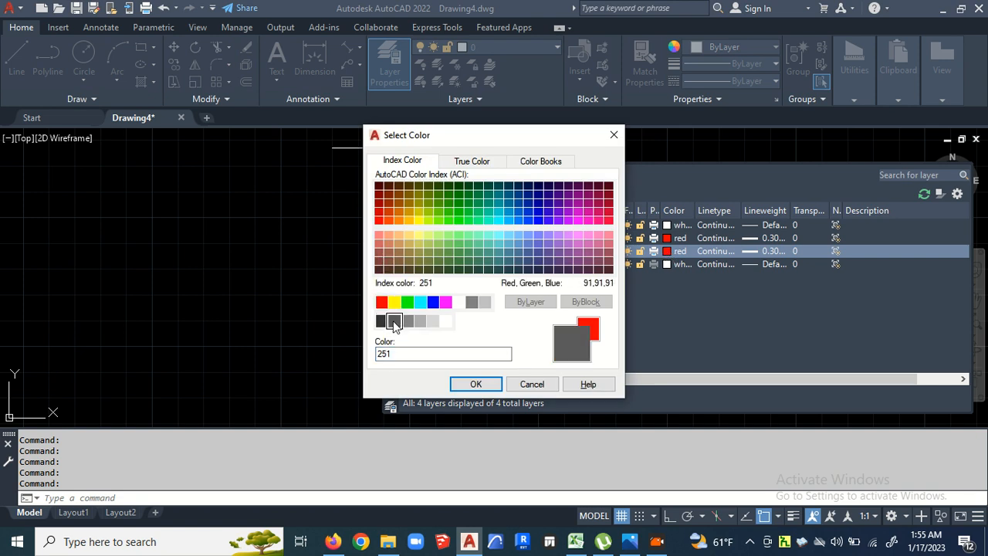
{"action": "left_click", "coordinate": [476, 383]}
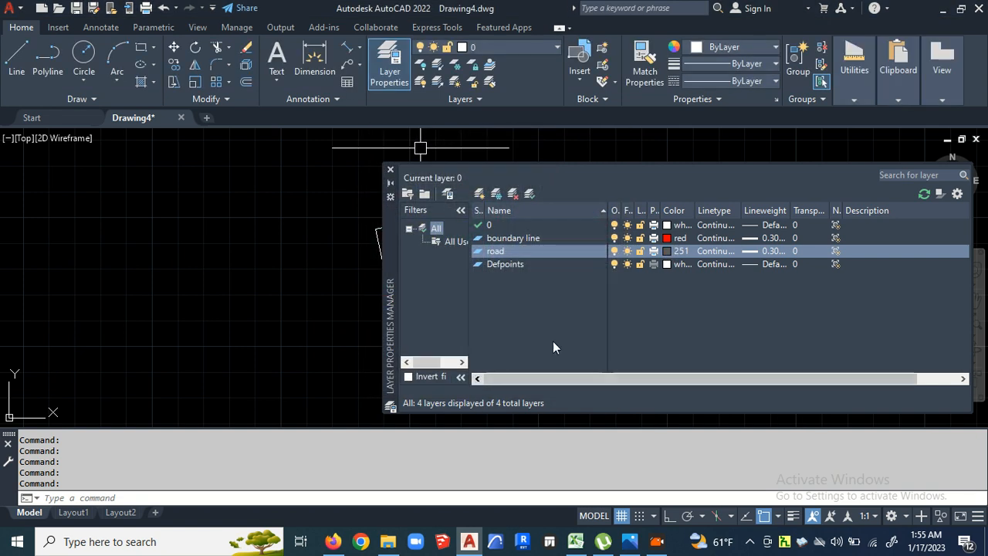
Step: Set the road layer's lineweight to 0.00 mm and close the layer manager
{"action": "left_click", "coordinate": [752, 252]}
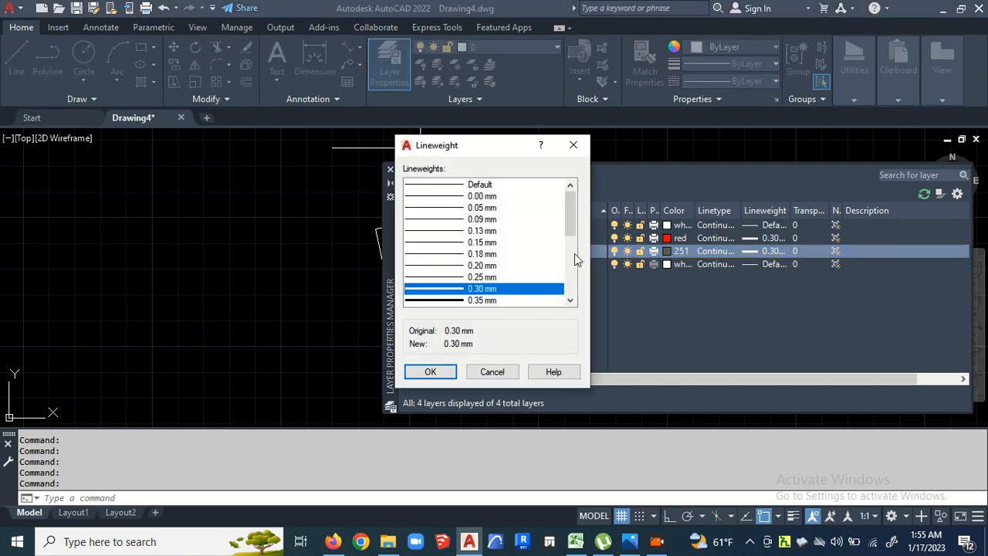
{"action": "left_click", "coordinate": [435, 196]}
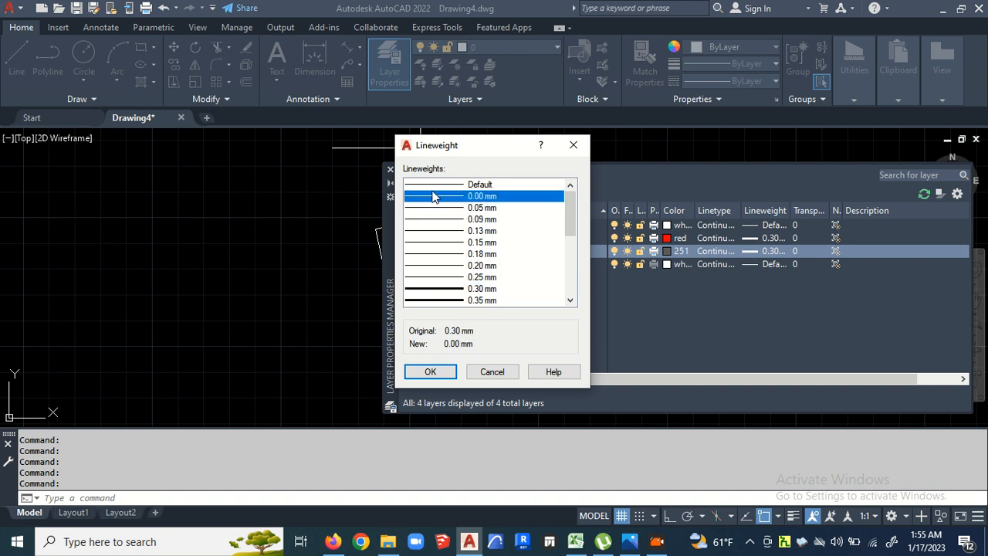
{"action": "left_click", "coordinate": [430, 372]}
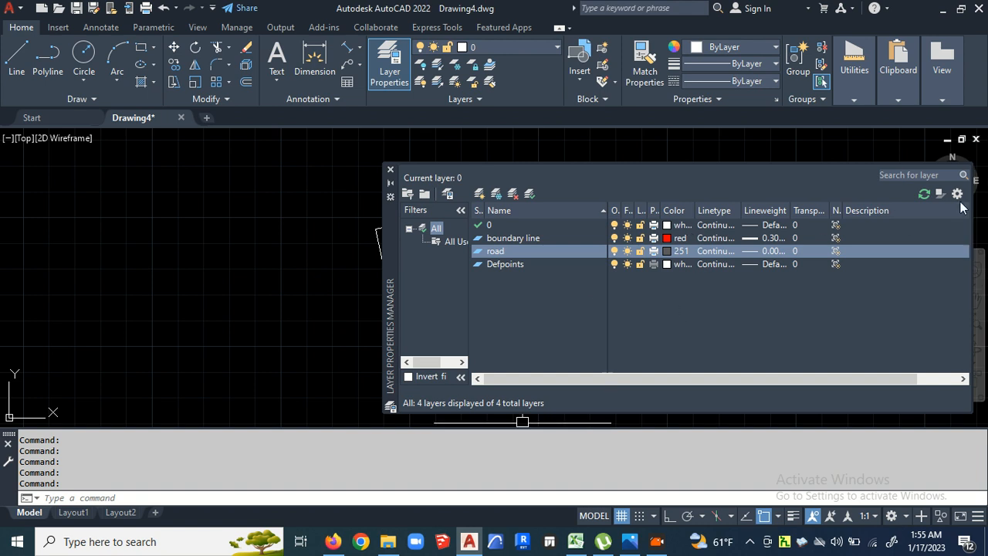
{"action": "left_click", "coordinate": [391, 174]}
Step: Move the plot outline polyline onto the boundary line layer and clear the selection
{"action": "scroll", "coordinate": [424, 265], "scroll_direction": "up", "scroll_amount": 1}
{"action": "left_click", "coordinate": [575, 328]}
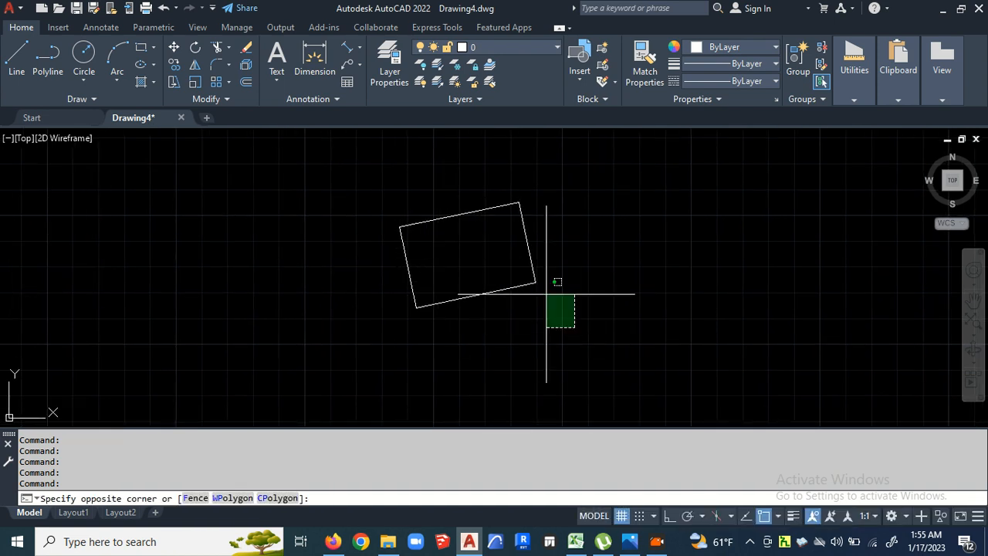
{"action": "left_click", "coordinate": [319, 160]}
{"action": "left_click", "coordinate": [534, 44]}
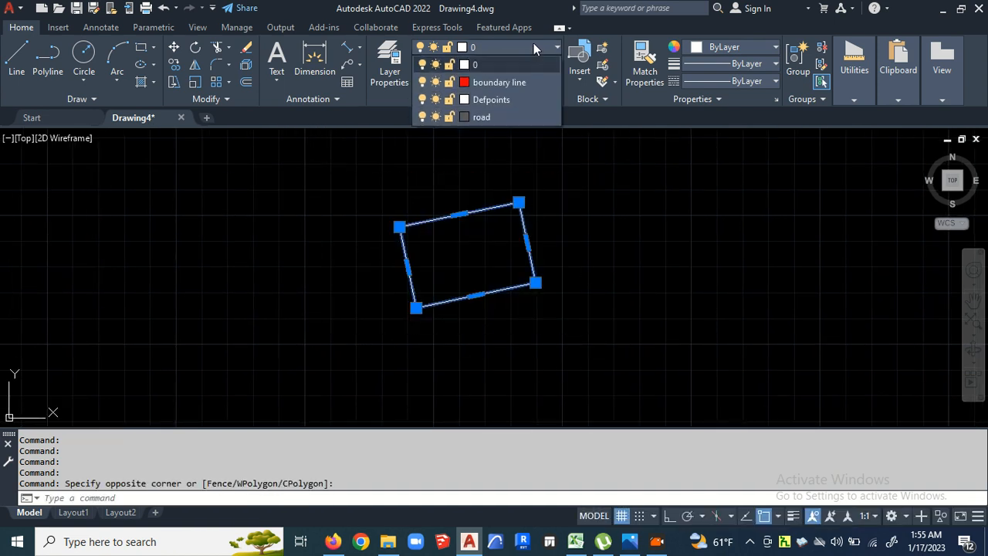
{"action": "left_click", "coordinate": [523, 82]}
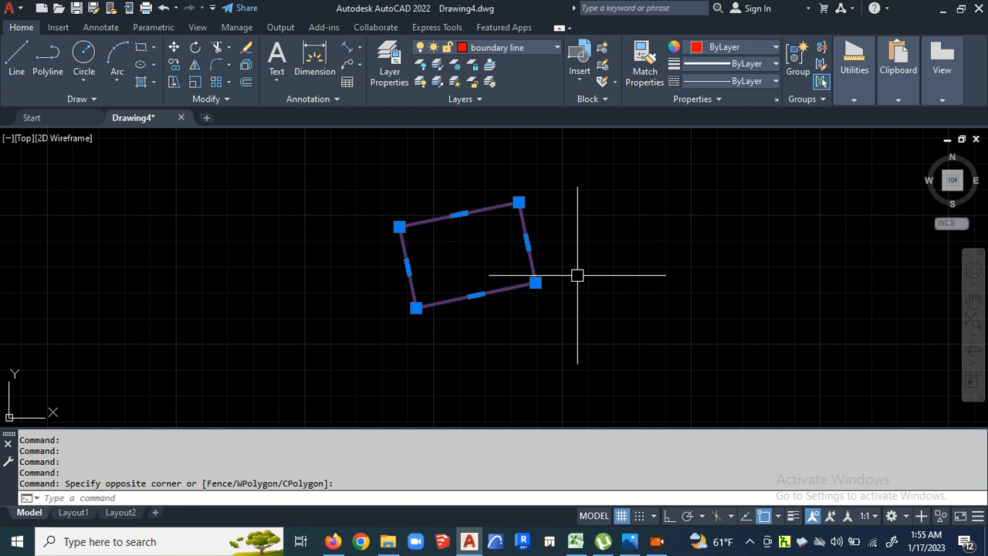
{"action": "key", "text": "Escape"}
Step: Turn on lineweight display so the plot outline shows its layer's thickness, leaving nothing selected
{"action": "left_click", "coordinate": [607, 317]}
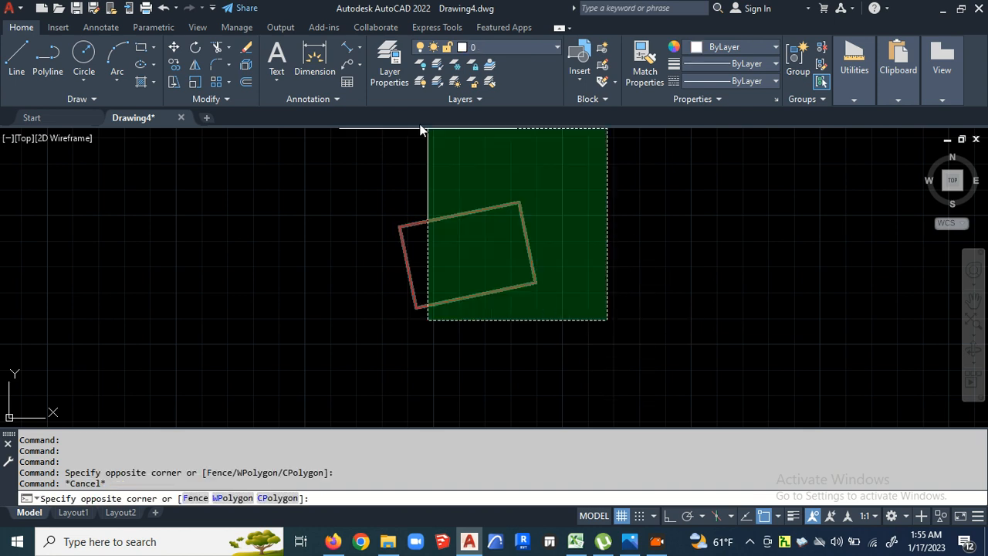
{"action": "left_click", "coordinate": [398, 159]}
{"action": "left_click", "coordinate": [657, 541]}
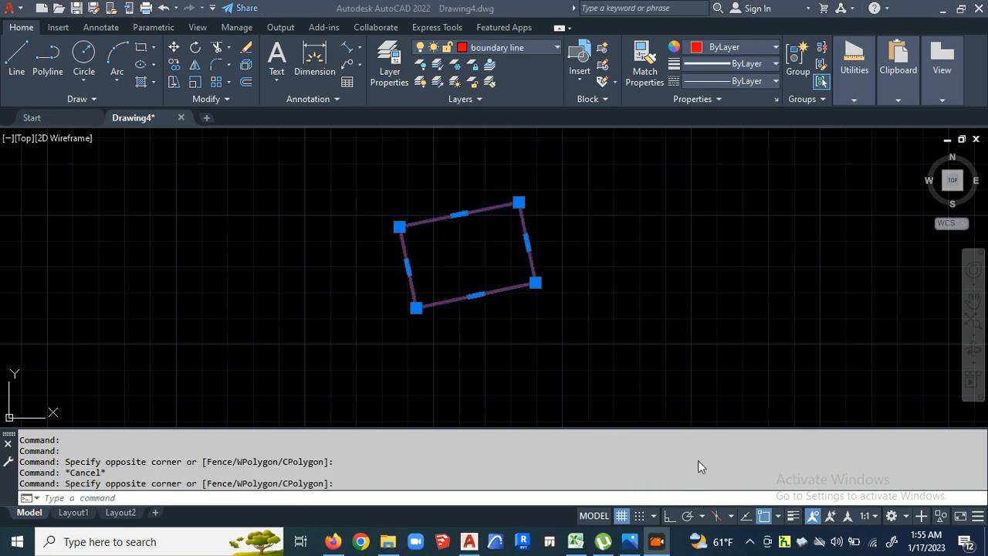
{"action": "left_click", "coordinate": [795, 522]}
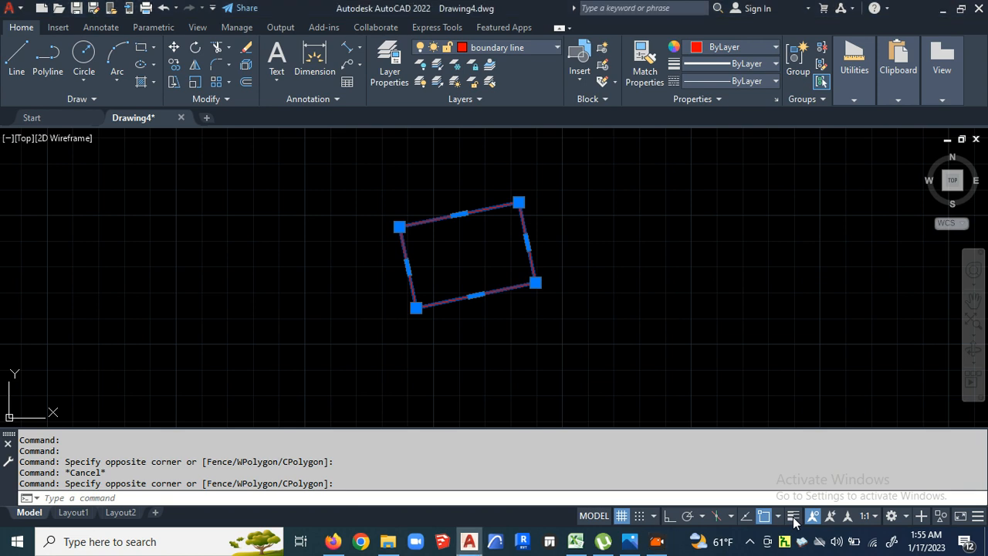
{"action": "left_click", "coordinate": [796, 523]}
{"action": "key", "text": "Escape"}
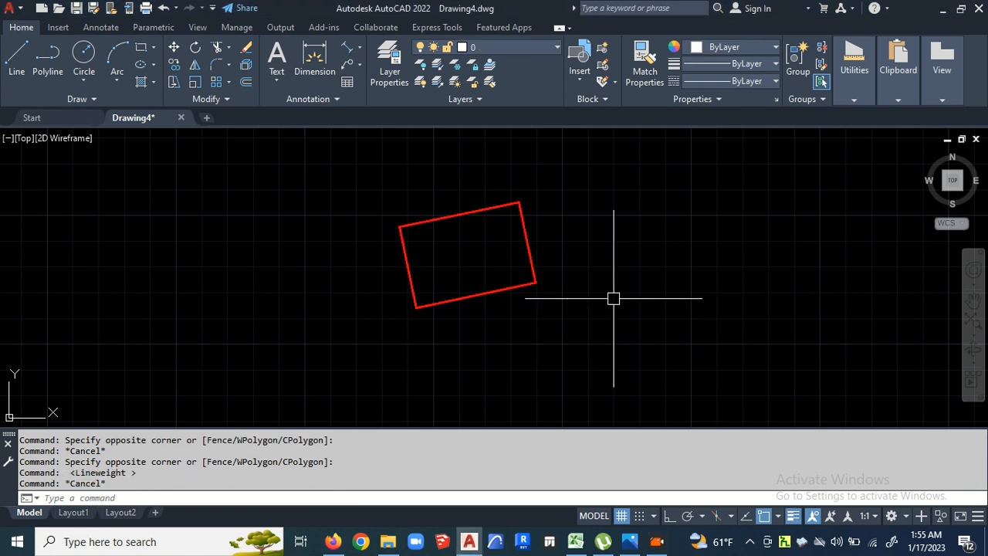
Step: Add an aligned dimension along the plot's upper long edge, placed just outside the outline
{"action": "scroll", "coordinate": [432, 220], "scroll_direction": "up", "scroll_amount": 6}
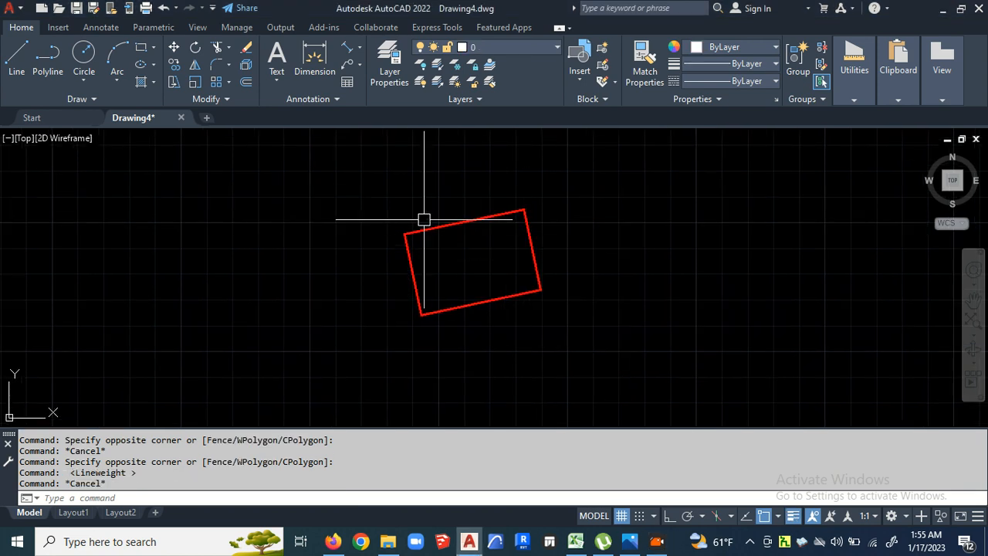
{"action": "scroll", "coordinate": [440, 243], "scroll_direction": "down", "scroll_amount": 5}
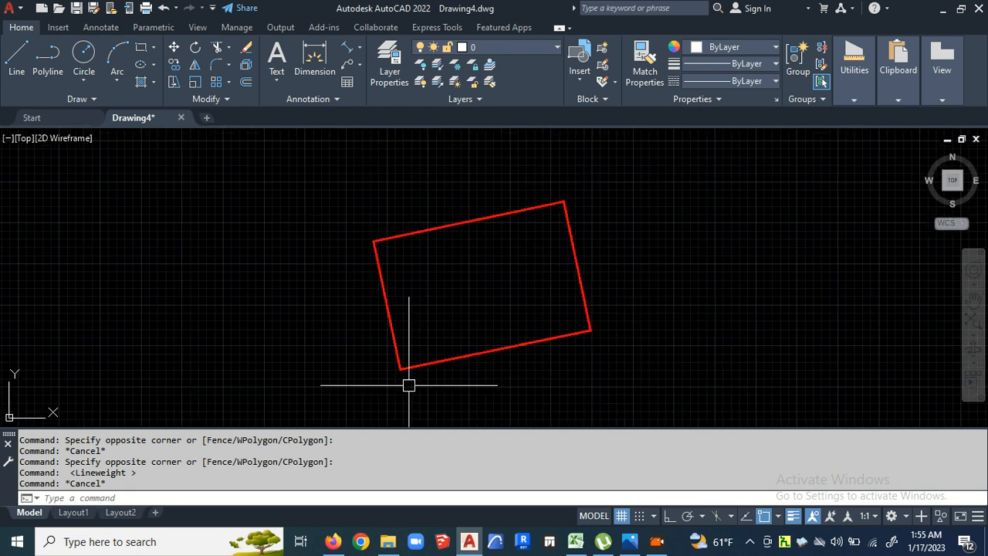
{"action": "middle_click_drag", "start_coordinate": [452, 269], "coordinate": [456, 243]}
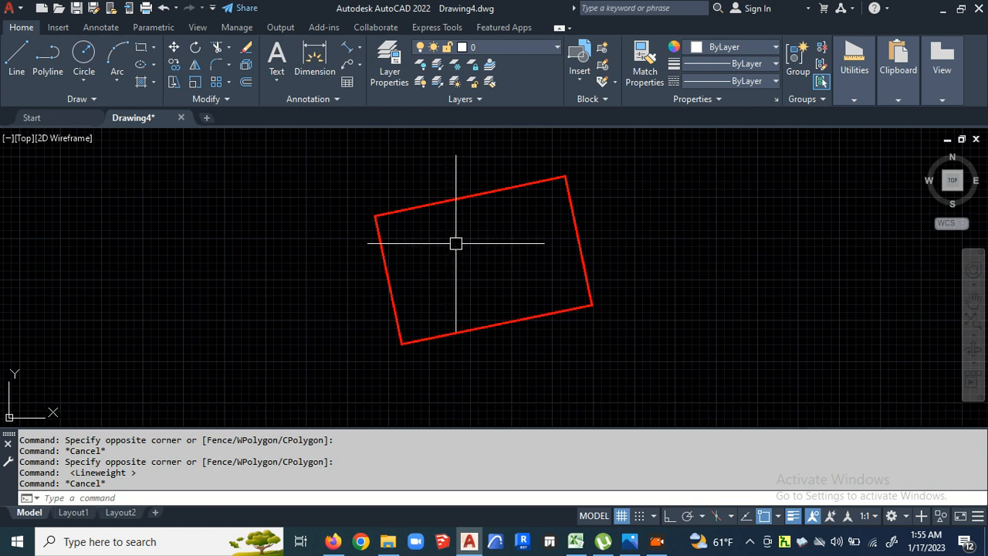
{"action": "left_click", "coordinate": [346, 50]}
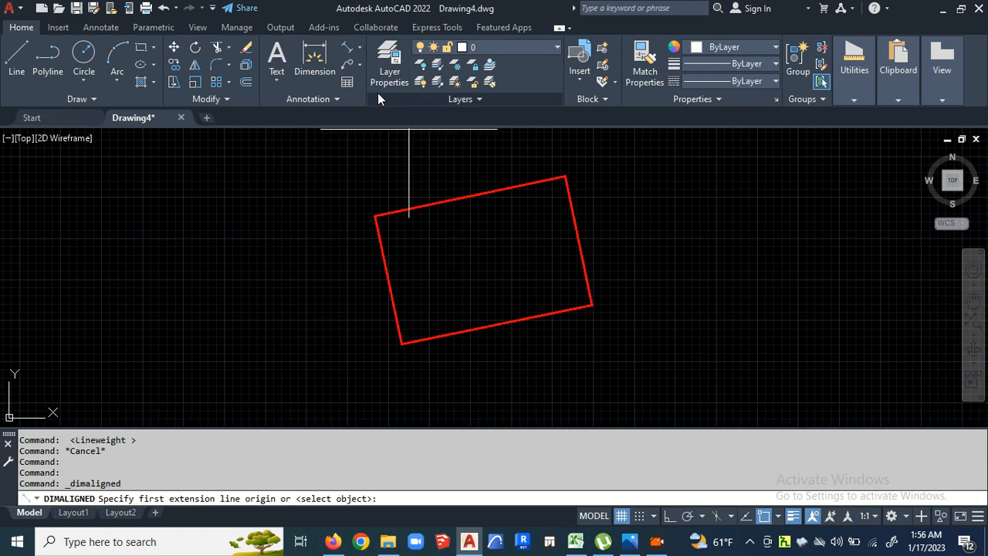
{"action": "left_click", "coordinate": [375, 215]}
{"action": "left_click", "coordinate": [564, 177]}
{"action": "scroll", "coordinate": [517, 177], "scroll_direction": "up", "scroll_amount": 5}
{"action": "scroll", "coordinate": [470, 194], "scroll_direction": "down", "scroll_amount": 2}
{"action": "left_click", "coordinate": [466, 210]}
Step: Add an aligned dimension along the plot's right short edge, placed just outside the outline
{"action": "key", "text": "Return"}
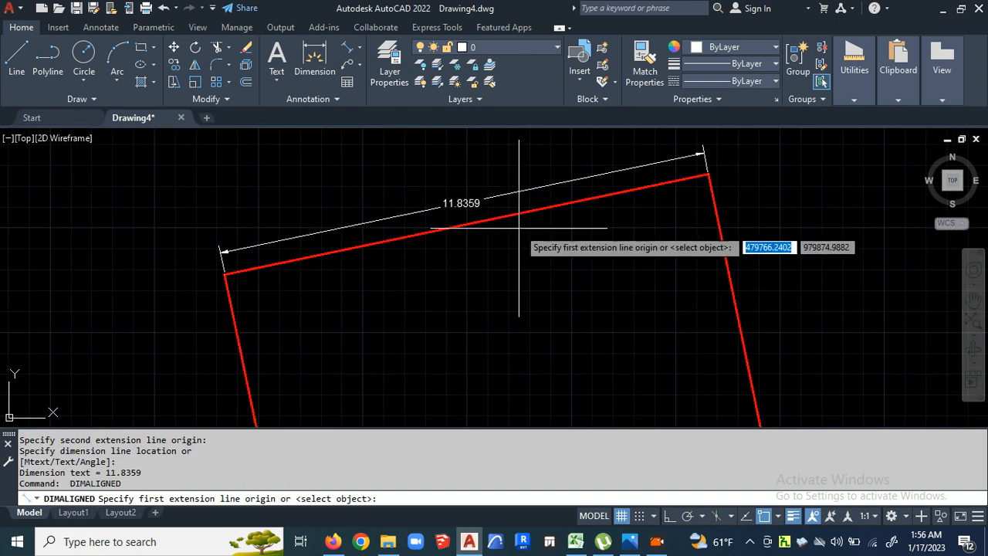
{"action": "left_click", "coordinate": [708, 174]}
{"action": "scroll", "coordinate": [557, 144], "scroll_direction": "down", "scroll_amount": 4}
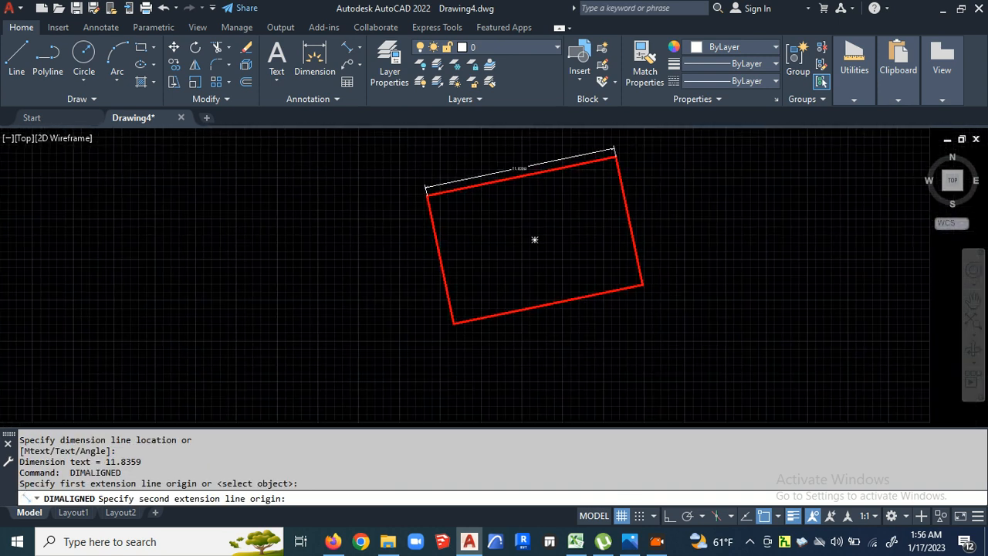
{"action": "left_click", "coordinate": [643, 284]}
{"action": "scroll", "coordinate": [638, 153], "scroll_direction": "up", "scroll_amount": 5}
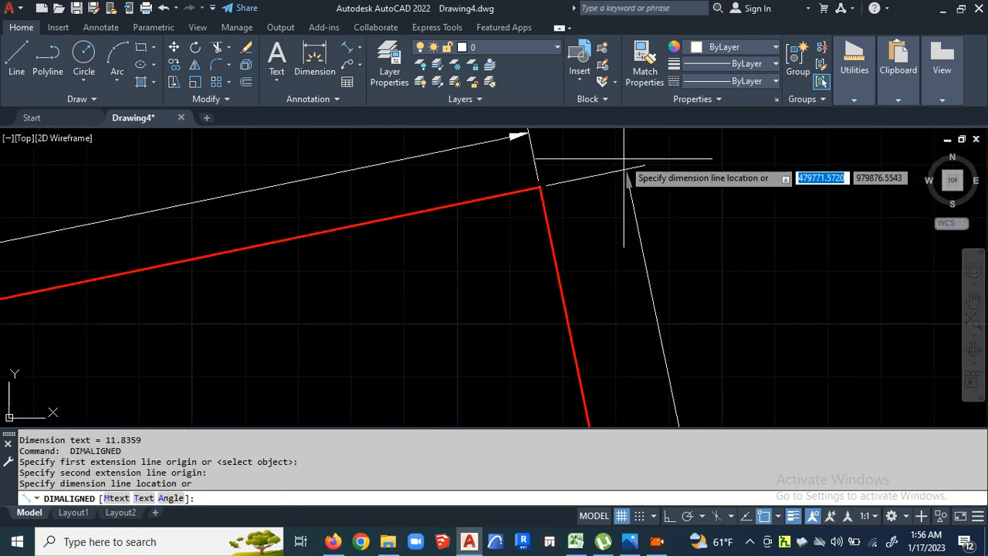
{"action": "scroll", "coordinate": [588, 172], "scroll_direction": "down", "scroll_amount": 2}
{"action": "left_click", "coordinate": [591, 172]}
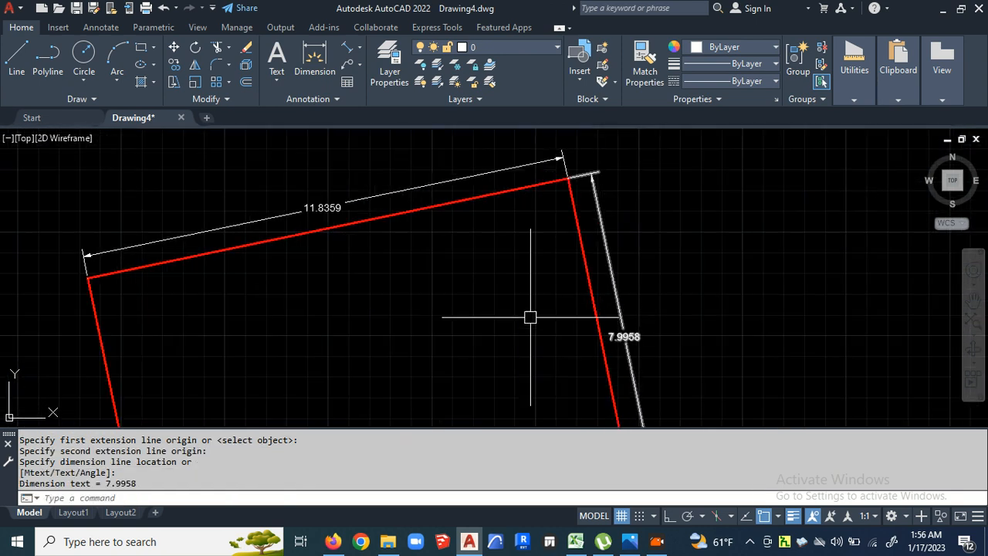
Step: Examine the two aligned dimensions on the plot's upper and right edges, reading the upper edge's text up close
{"action": "scroll", "coordinate": [533, 268], "scroll_direction": "down", "scroll_amount": 4}
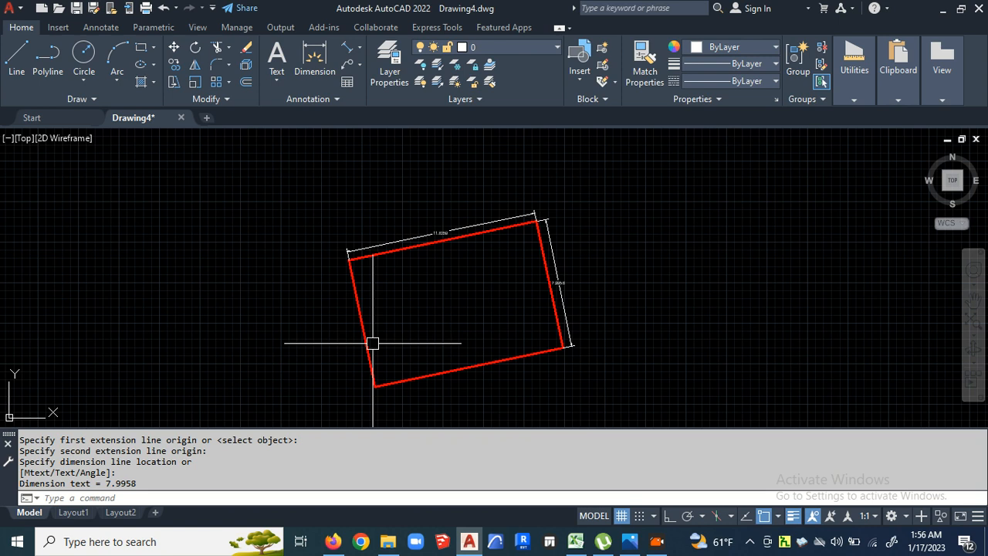
{"action": "scroll", "coordinate": [444, 228], "scroll_direction": "up", "scroll_amount": 6}
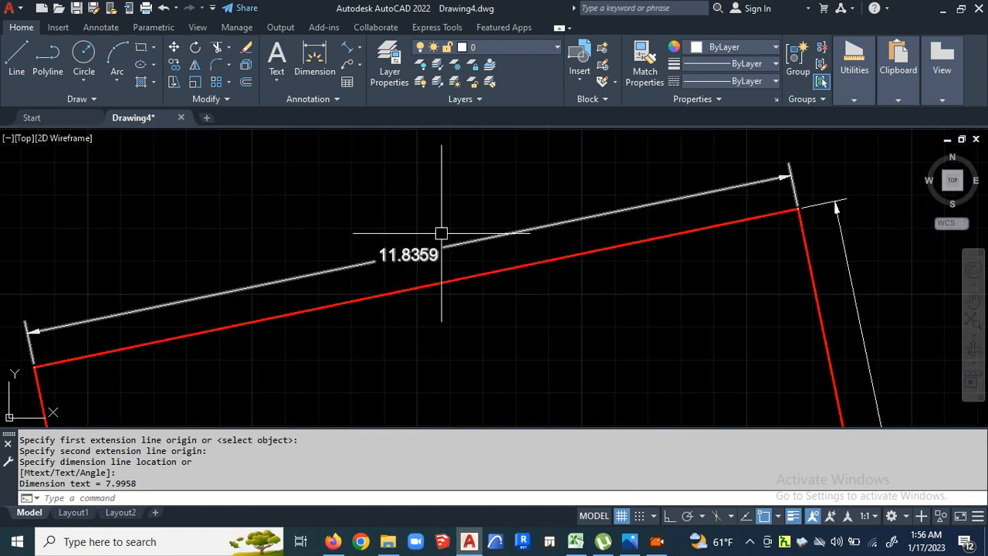
{"action": "scroll", "coordinate": [359, 254], "scroll_direction": "down", "scroll_amount": 4}
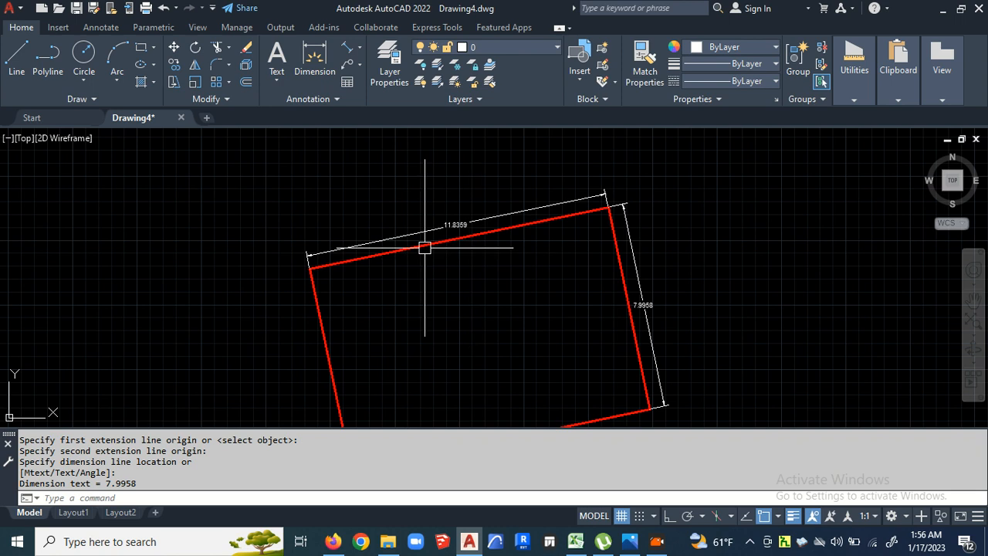
{"action": "scroll", "coordinate": [447, 224], "scroll_direction": "up", "scroll_amount": 6}
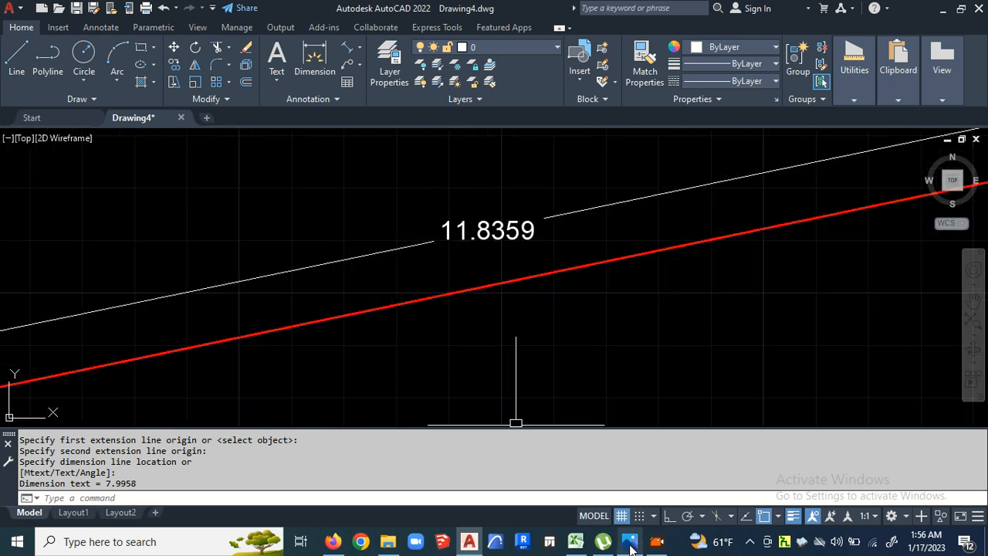
Step: Compare the upper edge's dimension text with the length marked on the plot.jpg photo
{"action": "mouse_move", "coordinate": [629, 545]}
{"action": "mouse_move", "coordinate": [633, 444]}
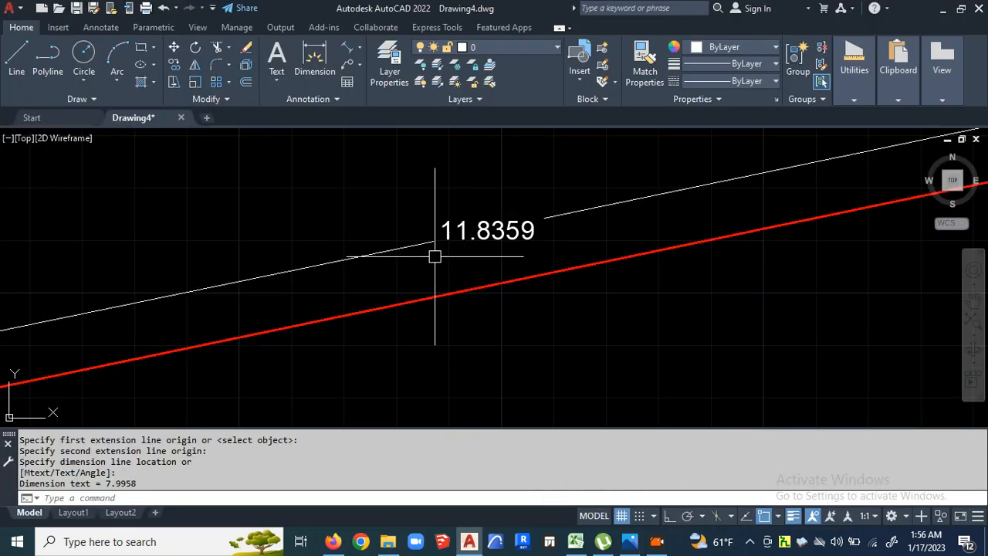
{"action": "scroll", "coordinate": [463, 240], "scroll_direction": "down", "scroll_amount": 5}
{"action": "middle_click_drag", "start_coordinate": [466, 237], "coordinate": [427, 235]}
{"action": "scroll", "coordinate": [554, 332], "scroll_direction": "up", "scroll_amount": 6}
{"action": "scroll", "coordinate": [576, 287], "scroll_direction": "down", "scroll_amount": 4}
{"action": "scroll", "coordinate": [578, 309], "scroll_direction": "up", "scroll_amount": 3}
Step: Modify the Standard dimension style so its linear dimensions use a precision of 0.00
{"action": "left_click", "coordinate": [701, 276]}
{"action": "left_click", "coordinate": [541, 182]}
{"action": "scroll", "coordinate": [582, 222], "scroll_direction": "down", "scroll_amount": 3}
{"action": "middle_click_drag", "start_coordinate": [582, 223], "coordinate": [468, 283]}
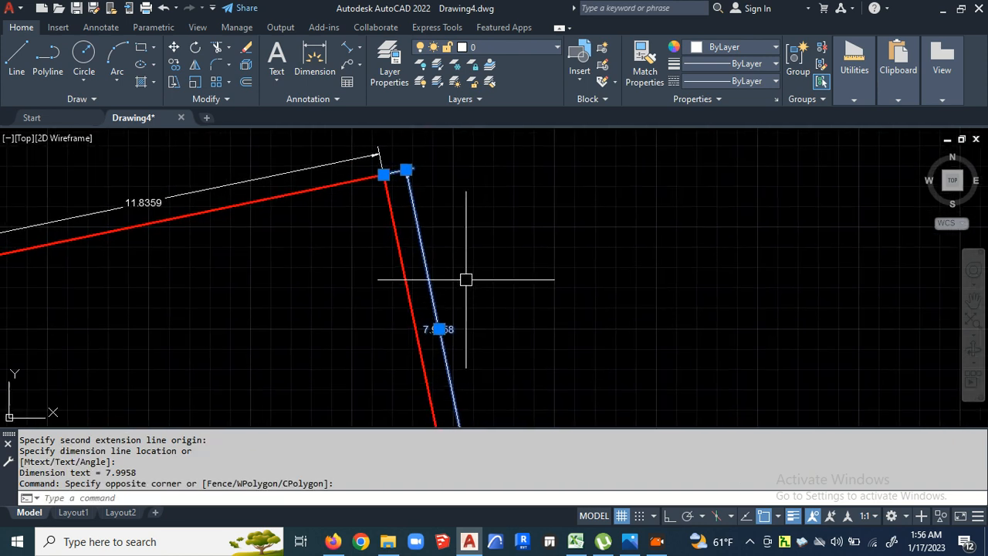
{"action": "left_click", "coordinate": [339, 100]}
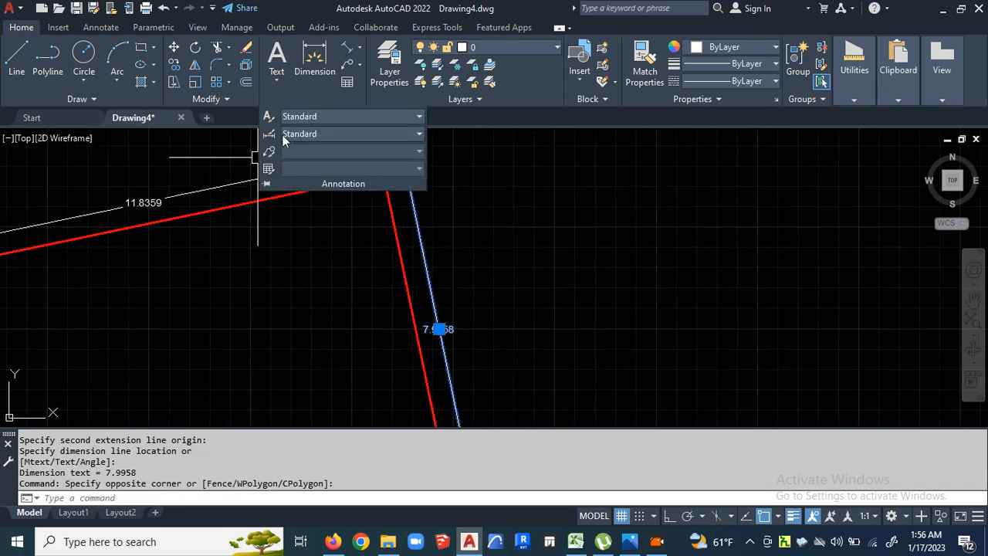
{"action": "left_click", "coordinate": [274, 133]}
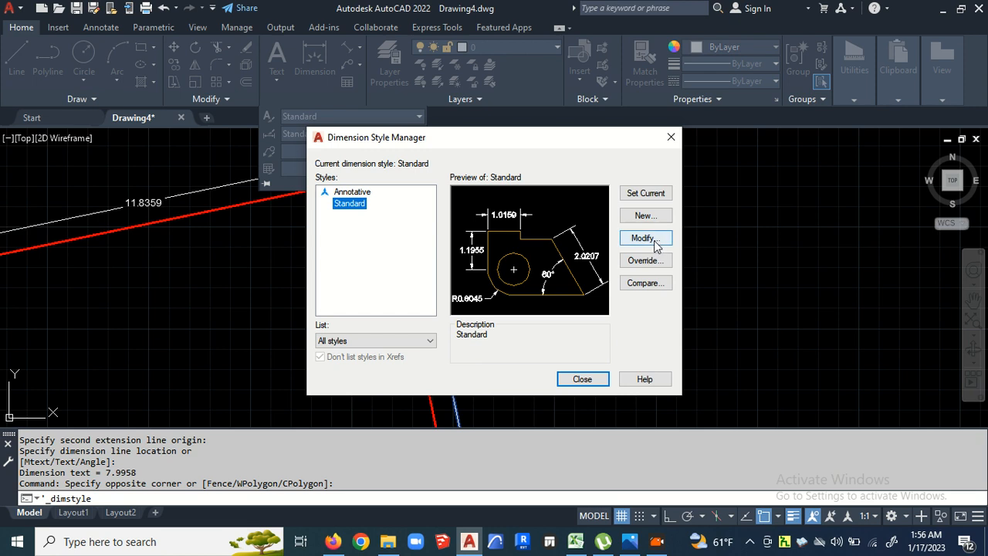
{"action": "left_click", "coordinate": [643, 238]}
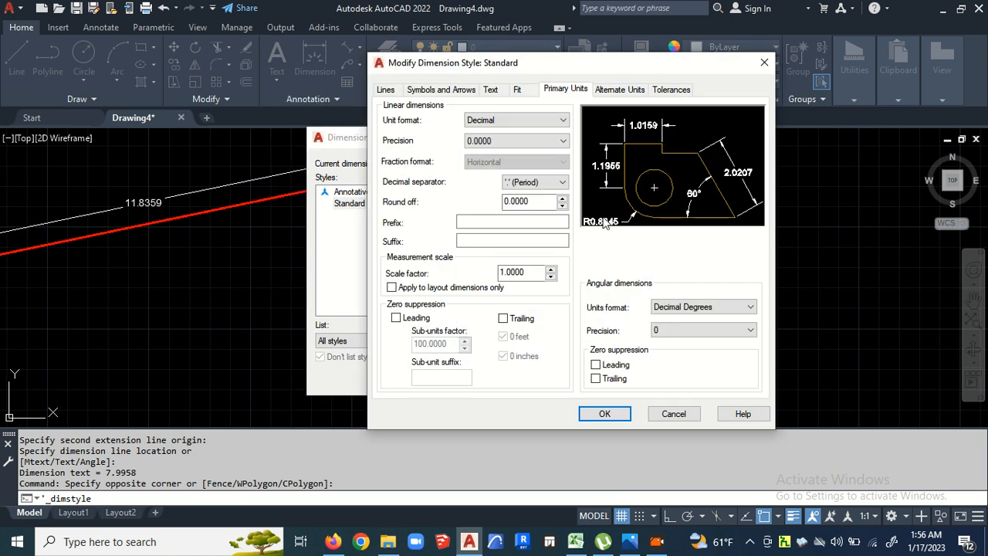
{"action": "left_click", "coordinate": [542, 142]}
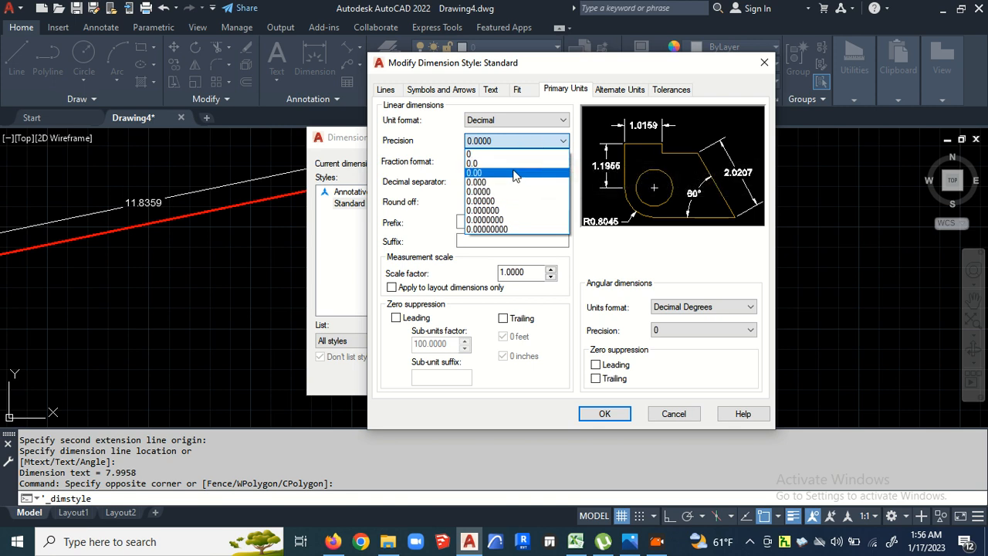
{"action": "left_click", "coordinate": [477, 172]}
{"action": "left_click", "coordinate": [607, 415]}
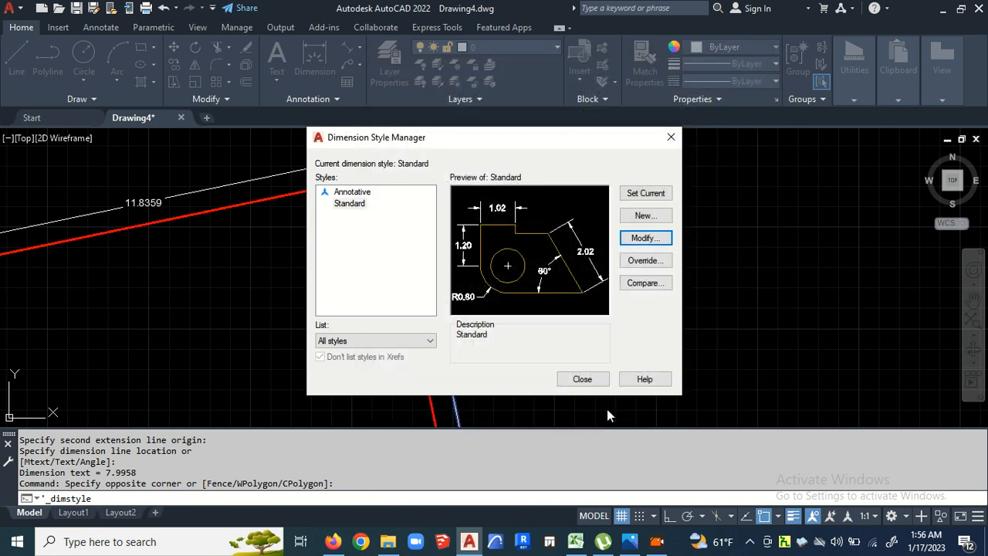
{"action": "left_click", "coordinate": [584, 380]}
Step: Examine the texts of the plot's two dimensions up close and compare them with the plot.jpg photo
{"action": "scroll", "coordinate": [455, 227], "scroll_direction": "down", "scroll_amount": 4}
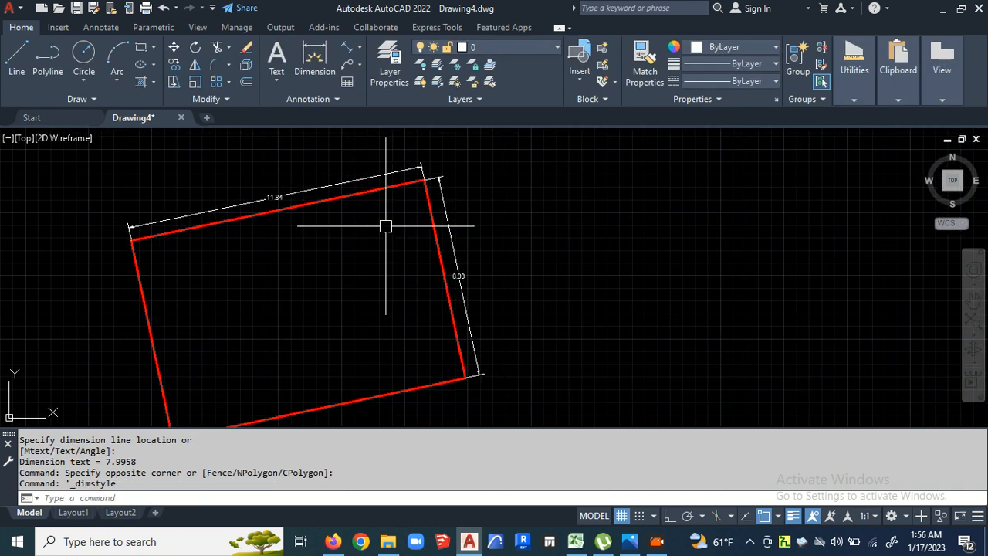
{"action": "scroll", "coordinate": [282, 206], "scroll_direction": "up", "scroll_amount": 8}
{"action": "scroll", "coordinate": [288, 200], "scroll_direction": "down", "scroll_amount": 8}
{"action": "middle_click_drag", "start_coordinate": [384, 224], "coordinate": [410, 187]}
{"action": "scroll", "coordinate": [485, 229], "scroll_direction": "up", "scroll_amount": 7}
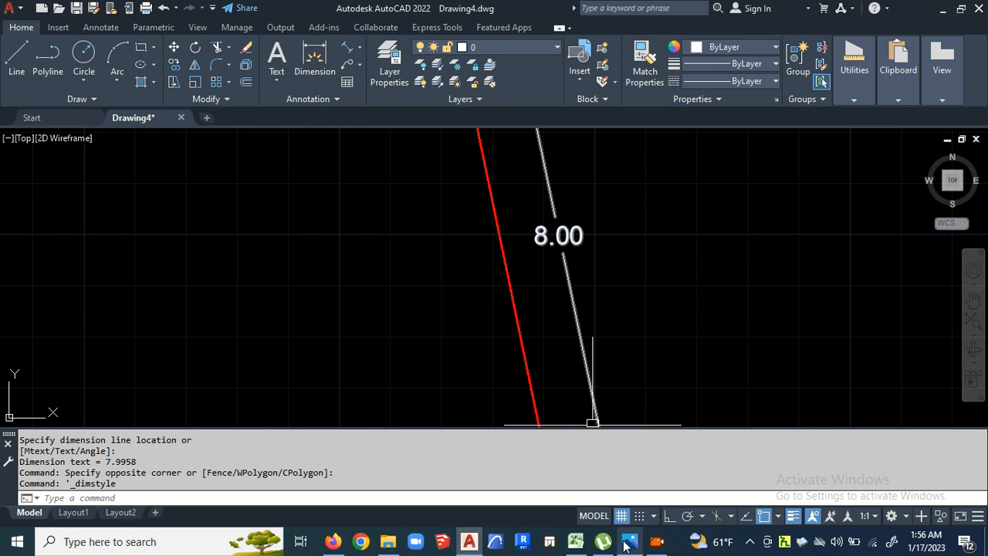
{"action": "mouse_move", "coordinate": [627, 545]}
{"action": "mouse_move", "coordinate": [632, 474]}
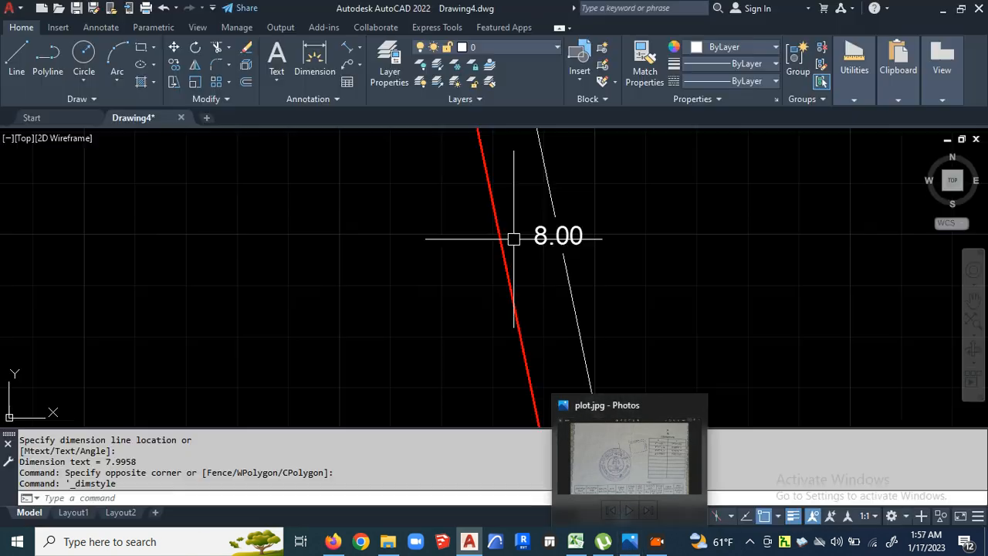
{"action": "scroll", "coordinate": [455, 280], "scroll_direction": "down", "scroll_amount": 7}
{"action": "scroll", "coordinate": [462, 279], "scroll_direction": "up", "scroll_amount": 7}
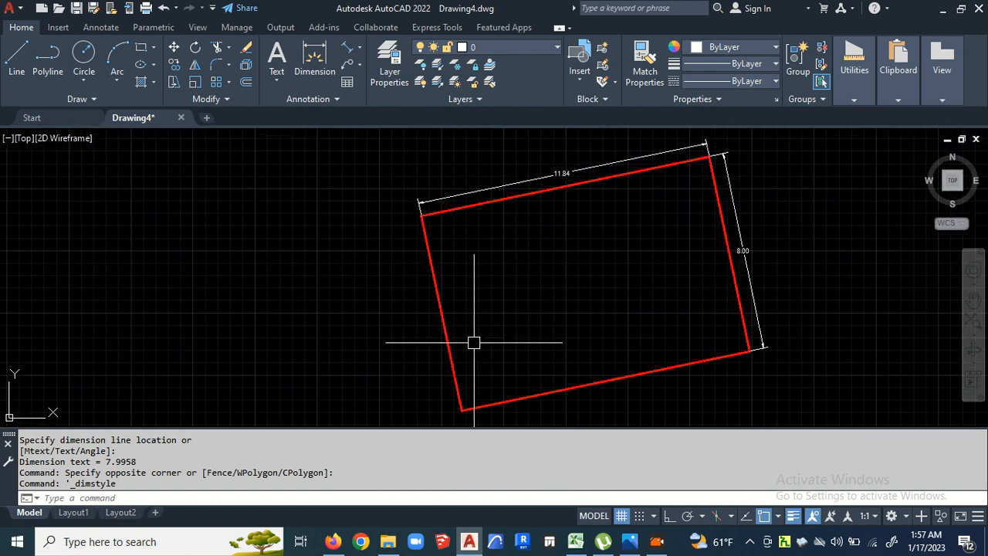
Step: Make the road layer current and draw a construction line running along the plot's left short edge
{"action": "middle_click_drag", "start_coordinate": [294, 217], "coordinate": [326, 201]}
{"action": "scroll", "coordinate": [456, 258], "scroll_direction": "down", "scroll_amount": 3}
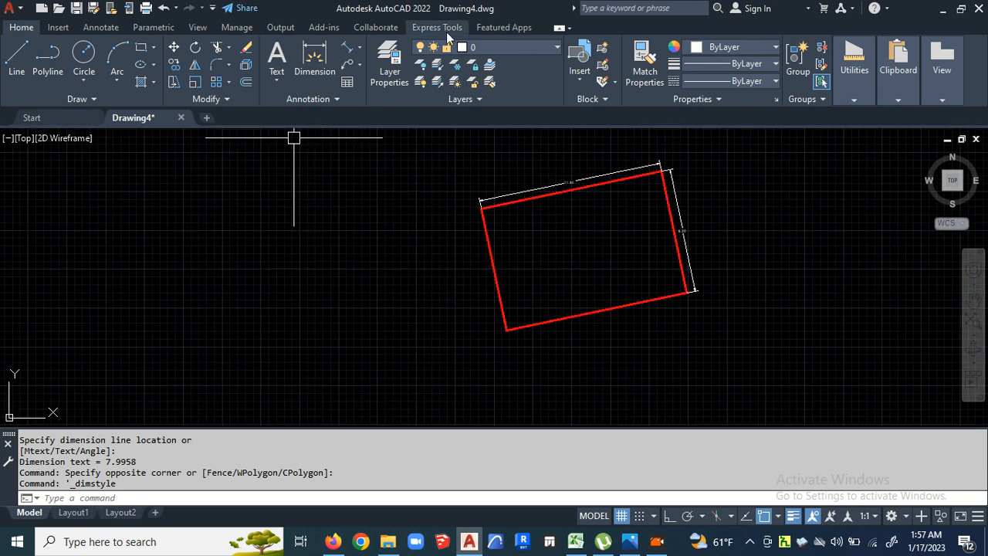
{"action": "left_click", "coordinate": [513, 47]}
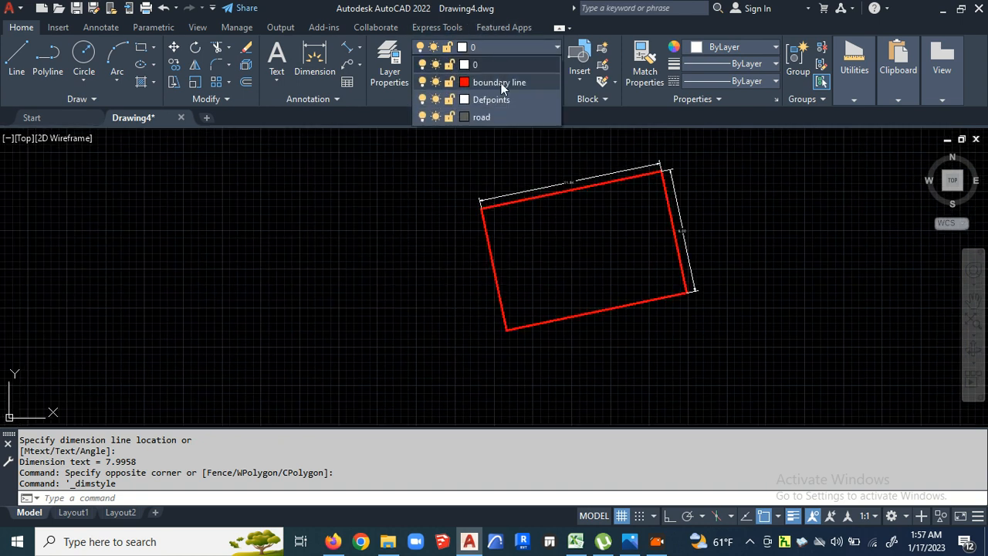
{"action": "left_click", "coordinate": [494, 118]}
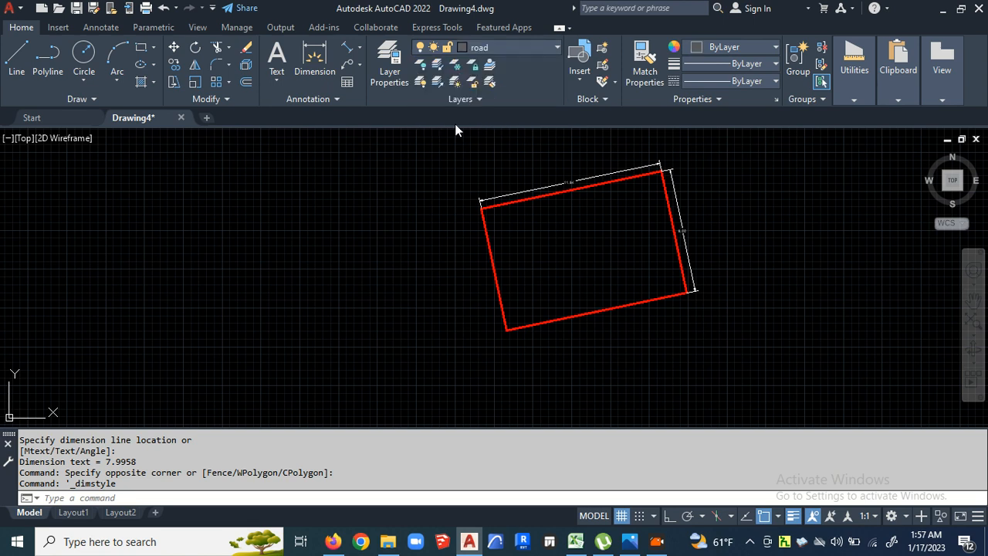
{"action": "left_click", "coordinate": [88, 101]}
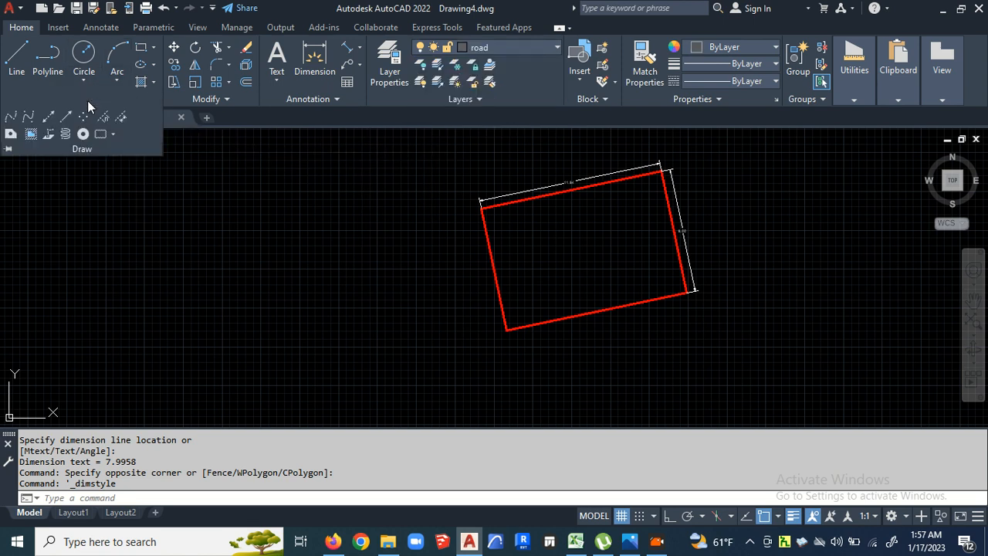
{"action": "left_click", "coordinate": [49, 118]}
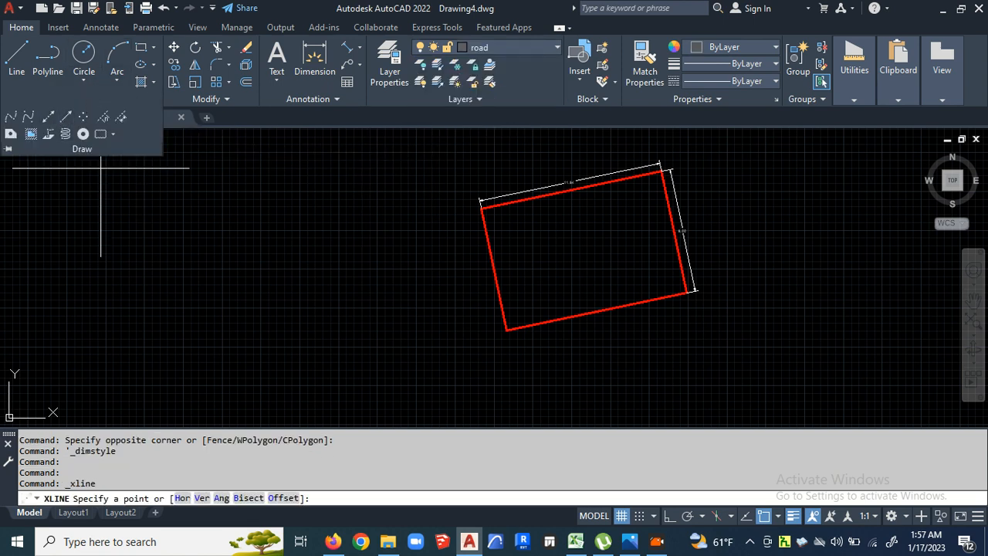
{"action": "left_click", "coordinate": [504, 316]}
{"action": "left_click", "coordinate": [484, 217]}
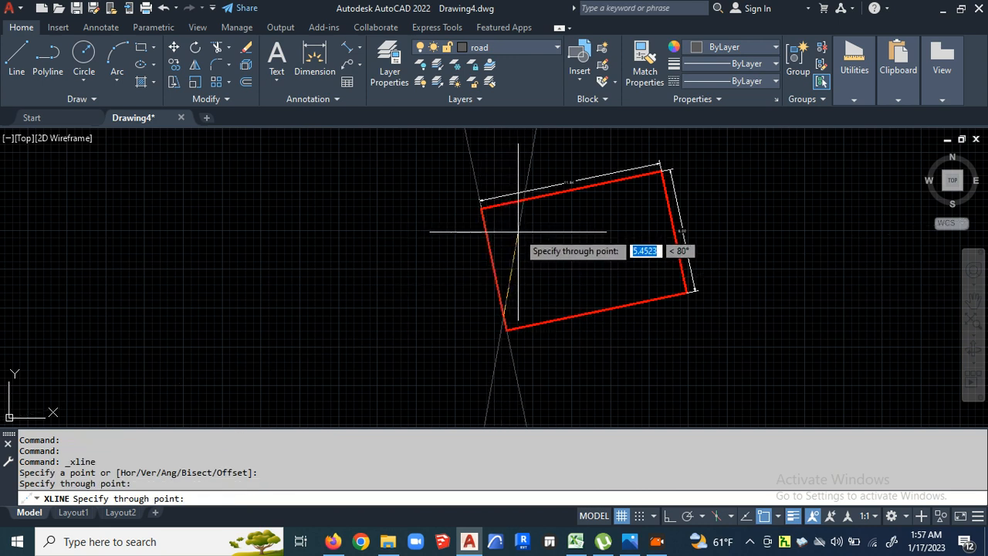
{"action": "key", "text": "Return"}
Step: Check the road width marked beside the plot in the plot.jpg photo and return to the AutoCAD drawing
{"action": "scroll", "coordinate": [492, 209], "scroll_direction": "up", "scroll_amount": 6}
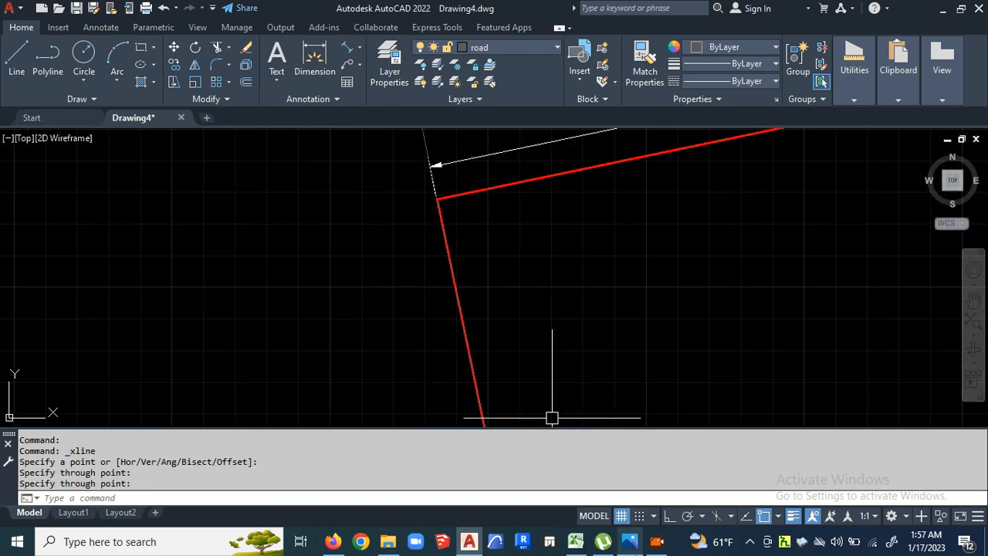
{"action": "left_click", "coordinate": [628, 461]}
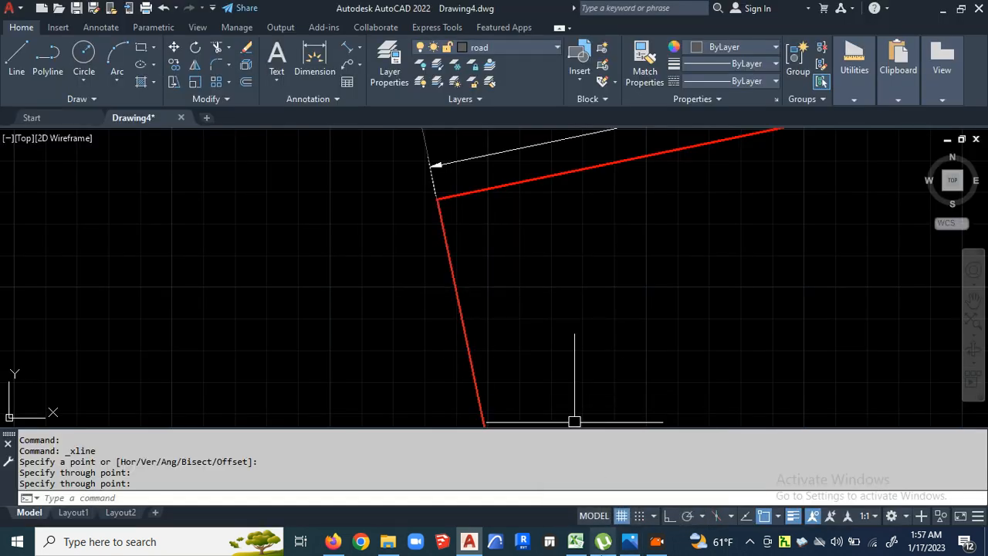
{"action": "left_click", "coordinate": [629, 545]}
{"action": "scroll", "coordinate": [463, 278], "scroll_direction": "up", "scroll_amount": 1}
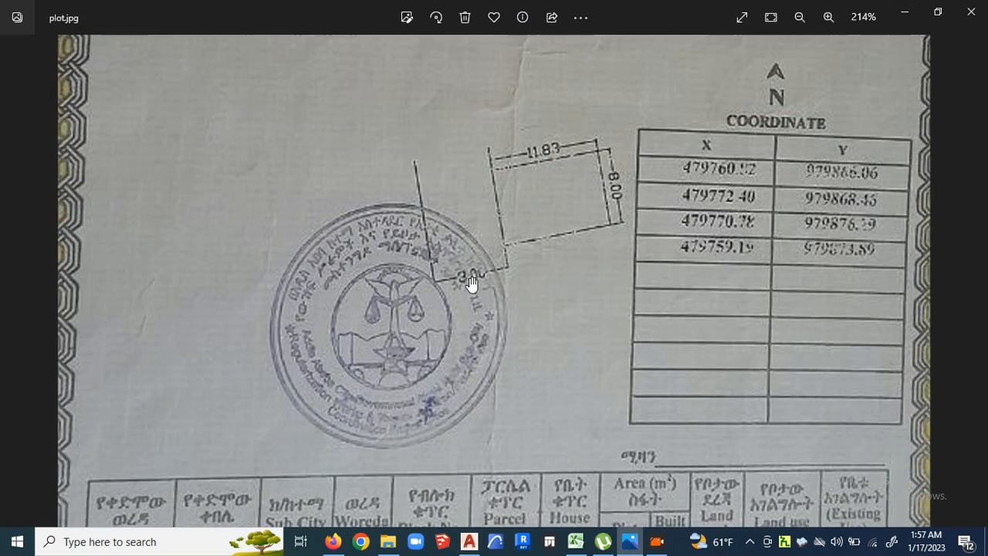
{"action": "left_click", "coordinate": [629, 548]}
Step: Offset the road construction line by 8 units to its left, away from the plot
{"action": "scroll", "coordinate": [490, 267], "scroll_direction": "down", "scroll_amount": 4}
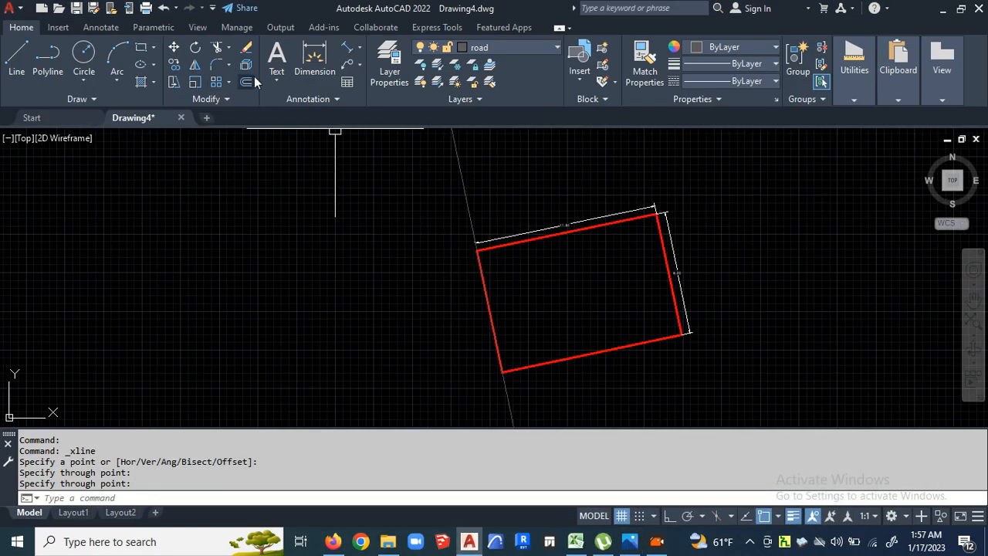
{"action": "left_click", "coordinate": [247, 84]}
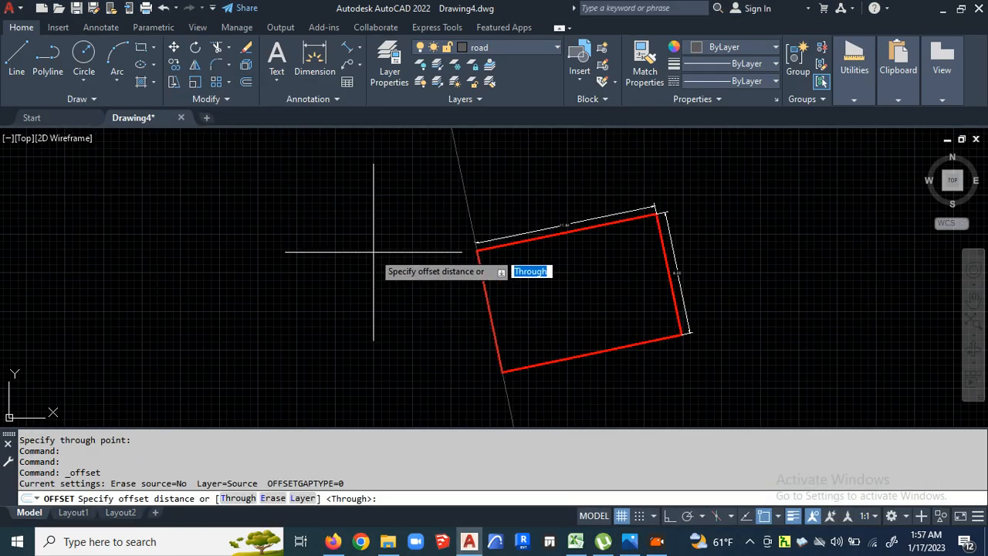
{"action": "type", "text": "8"}
{"action": "key", "text": "Return"}
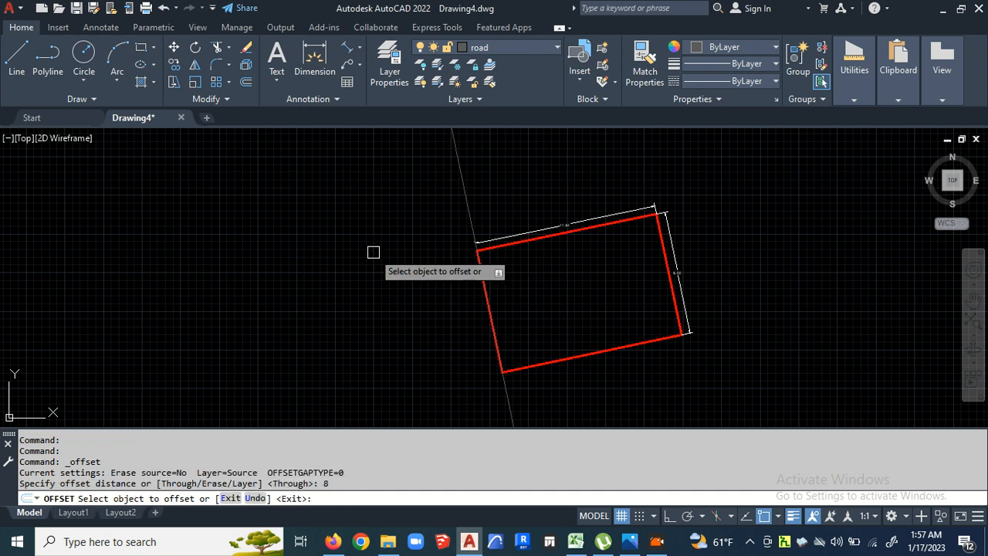
{"action": "left_click", "coordinate": [465, 200]}
{"action": "left_click", "coordinate": [382, 223]}
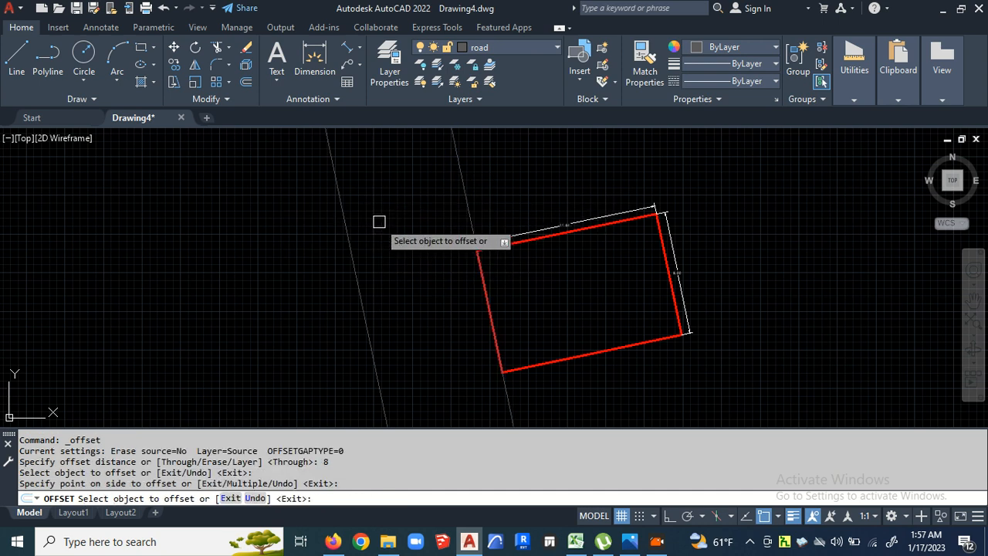
{"action": "right_click", "coordinate": [393, 226]}
{"action": "left_click", "coordinate": [421, 234]}
{"action": "scroll", "coordinate": [418, 212], "scroll_direction": "down", "scroll_amount": 5}
{"action": "middle_click_drag", "start_coordinate": [418, 213], "coordinate": [511, 198]}
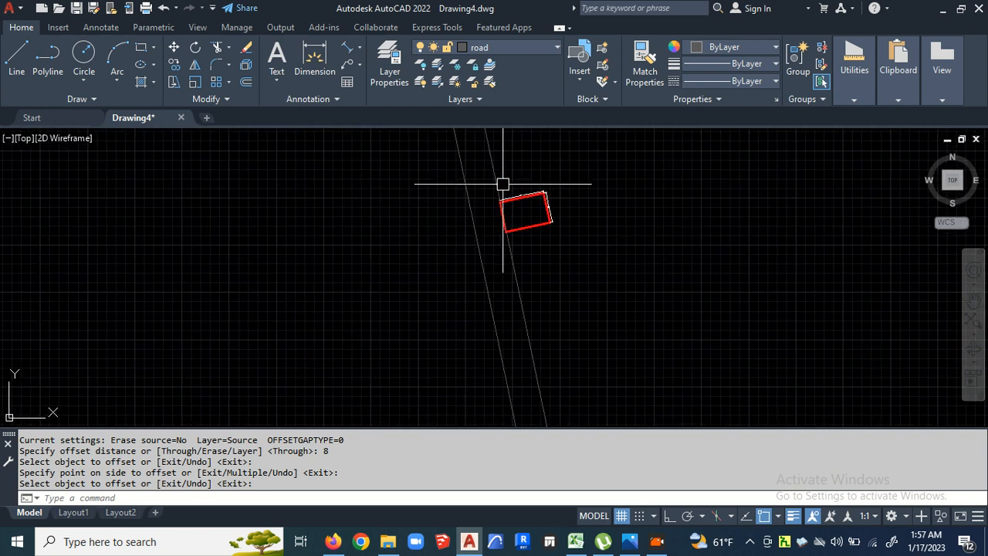
Step: Add a break-line symbol across the road beside the plot's upper-left corner, with the break at the line's midpoint
{"action": "scroll", "coordinate": [464, 235], "scroll_direction": "up", "scroll_amount": 4}
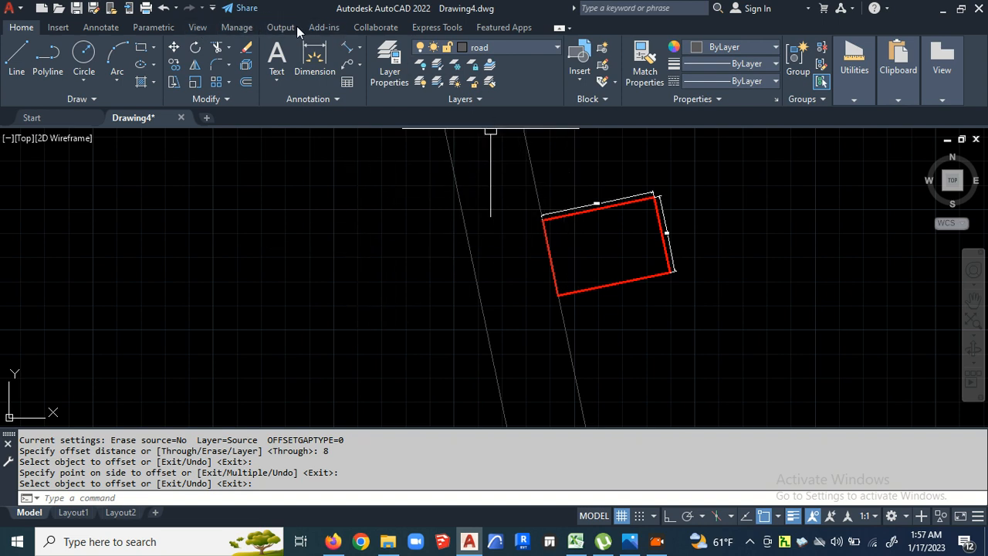
{"action": "left_click", "coordinate": [452, 27]}
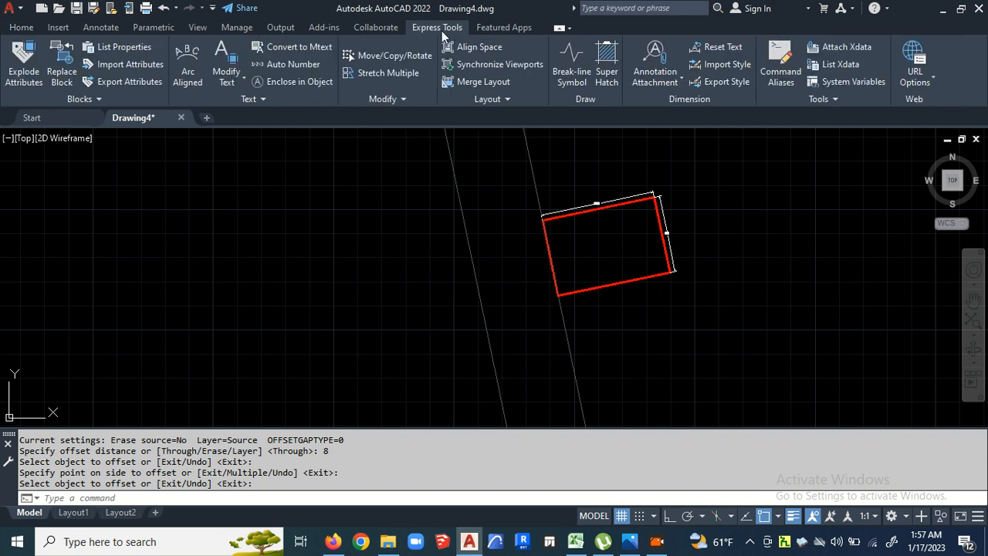
{"action": "left_click", "coordinate": [577, 78]}
{"action": "scroll", "coordinate": [460, 220], "scroll_direction": "up", "scroll_amount": 2}
{"action": "left_click", "coordinate": [466, 226]}
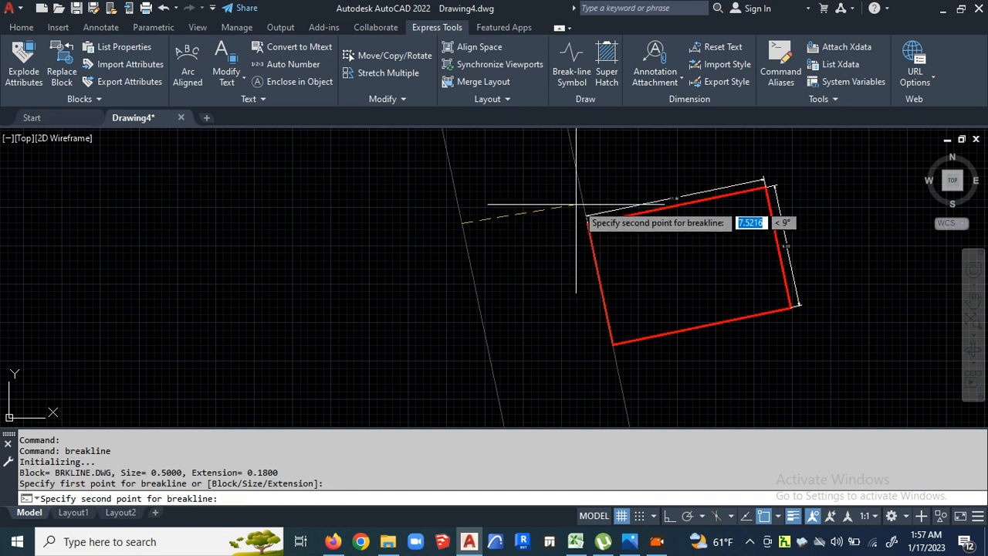
{"action": "left_click", "coordinate": [585, 206]}
{"action": "scroll", "coordinate": [509, 213], "scroll_direction": "up", "scroll_amount": 2}
{"action": "scroll", "coordinate": [505, 207], "scroll_direction": "up", "scroll_amount": 2}
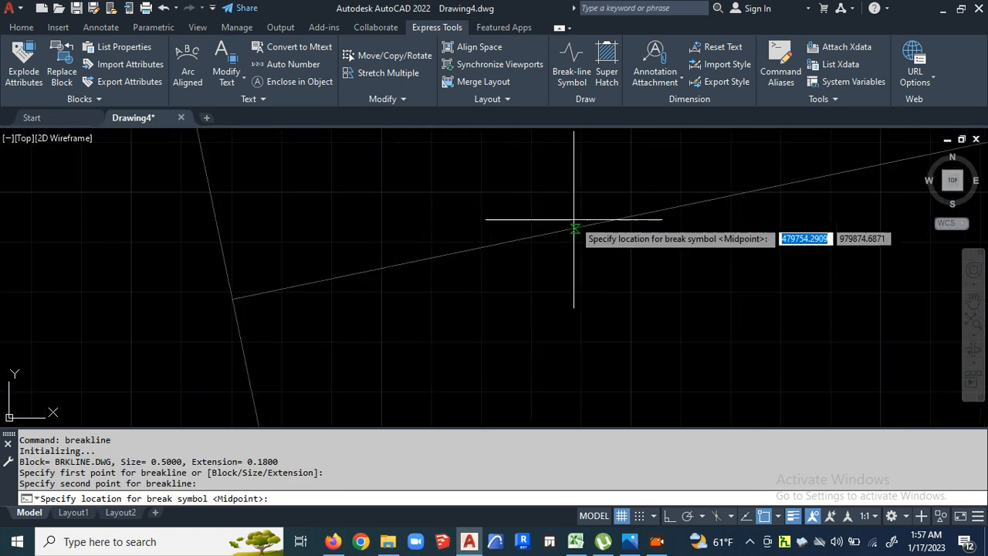
{"action": "left_click", "coordinate": [582, 227]}
{"action": "scroll", "coordinate": [558, 227], "scroll_direction": "down", "scroll_amount": 5}
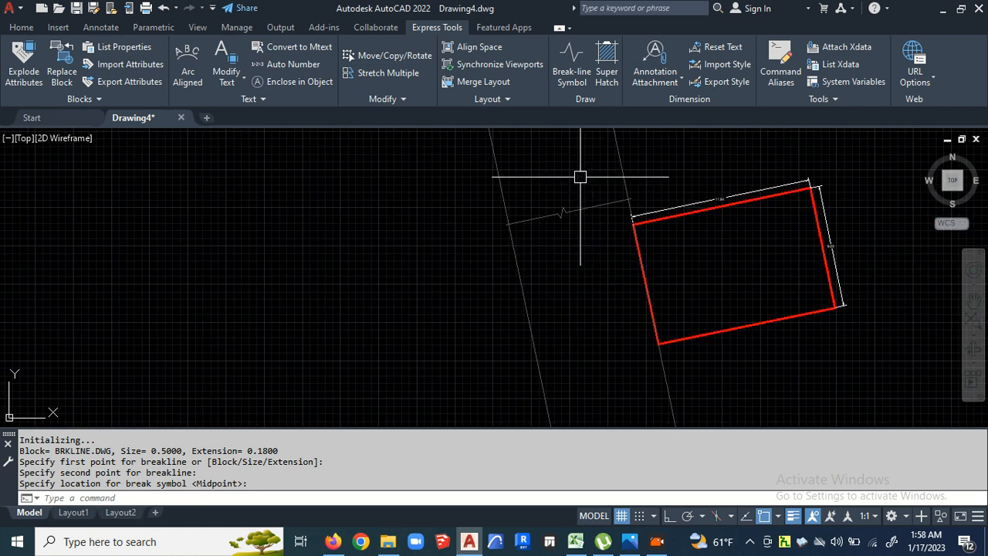
Step: Copy the break line down the road to just below the plot's lower-left corner, based at its intersection with the right road line
{"action": "left_click", "coordinate": [22, 28]}
{"action": "left_click", "coordinate": [591, 234]}
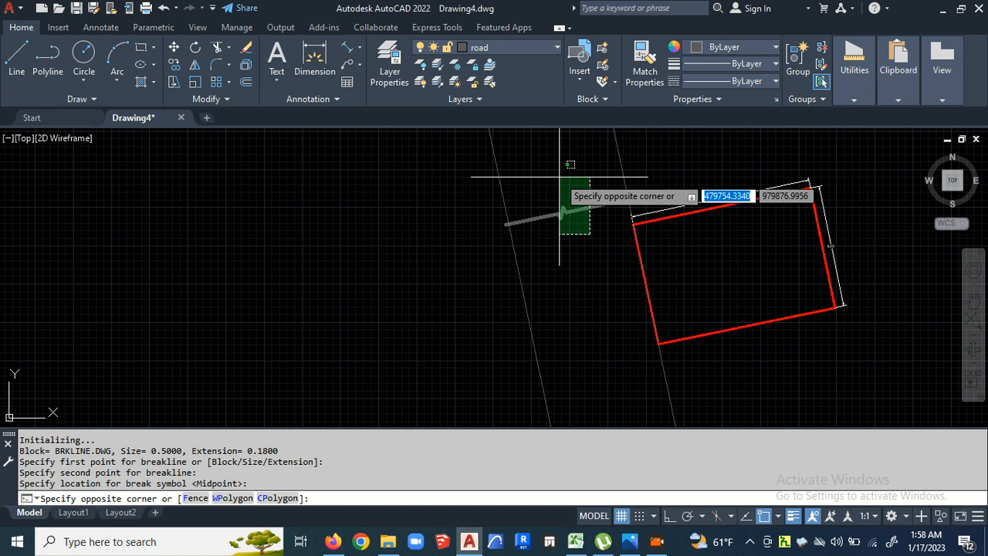
{"action": "left_click", "coordinate": [560, 177]}
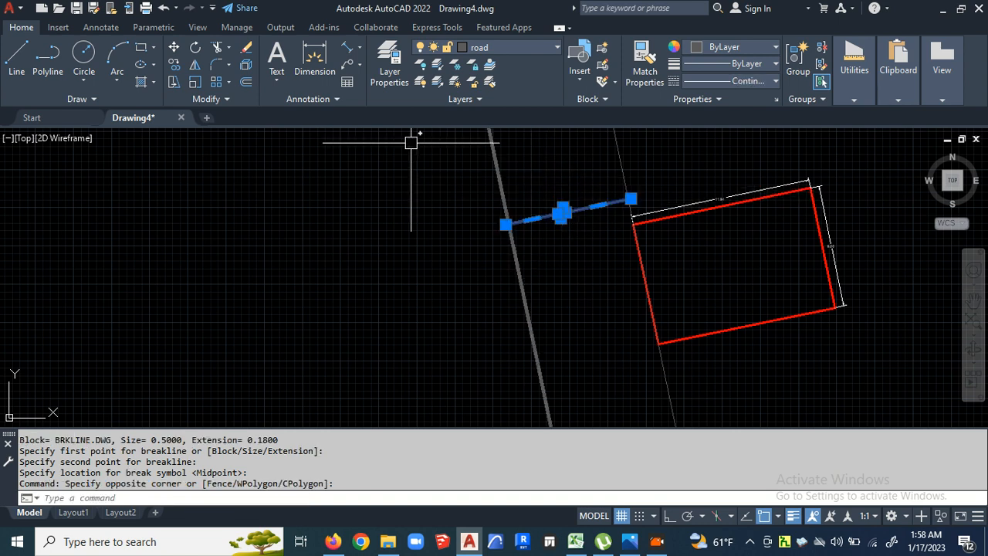
{"action": "left_click", "coordinate": [176, 68]}
{"action": "scroll", "coordinate": [637, 208], "scroll_direction": "up", "scroll_amount": 5}
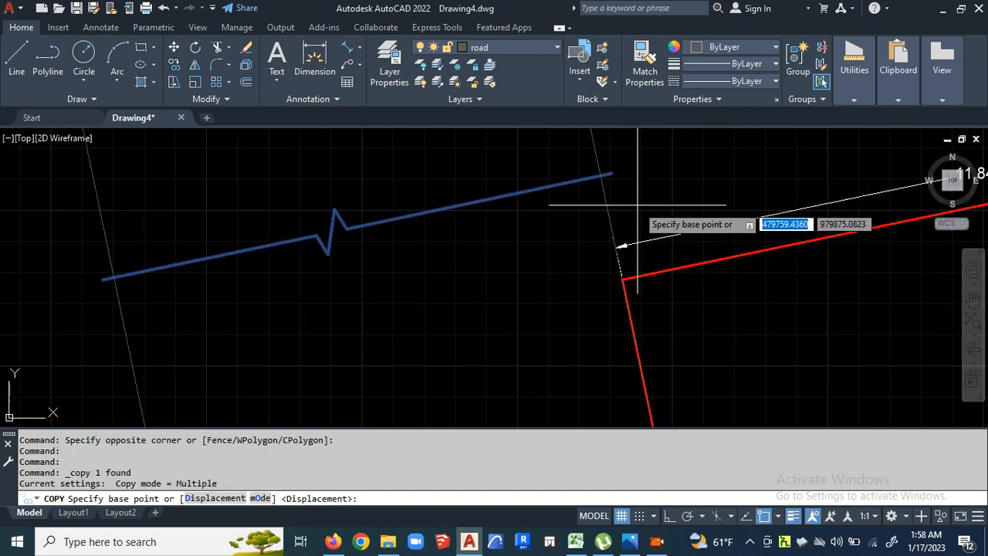
{"action": "left_click", "coordinate": [600, 176]}
{"action": "scroll", "coordinate": [606, 160], "scroll_direction": "down", "scroll_amount": 8}
{"action": "scroll", "coordinate": [630, 277], "scroll_direction": "up", "scroll_amount": 6}
{"action": "left_click", "coordinate": [610, 224]}
{"action": "scroll", "coordinate": [644, 273], "scroll_direction": "down", "scroll_amount": 2}
{"action": "right_click", "coordinate": [650, 281]}
{"action": "left_click", "coordinate": [683, 290]}
{"action": "scroll", "coordinate": [582, 292], "scroll_direction": "down", "scroll_amount": 5}
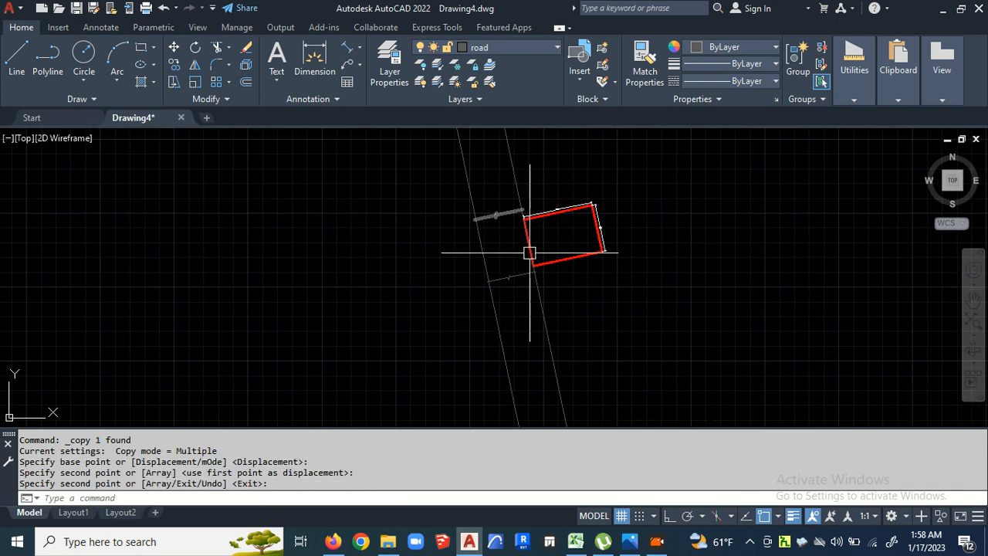
{"action": "scroll", "coordinate": [505, 246], "scroll_direction": "up", "scroll_amount": 4}
{"action": "scroll", "coordinate": [504, 245], "scroll_direction": "down", "scroll_amount": 2}
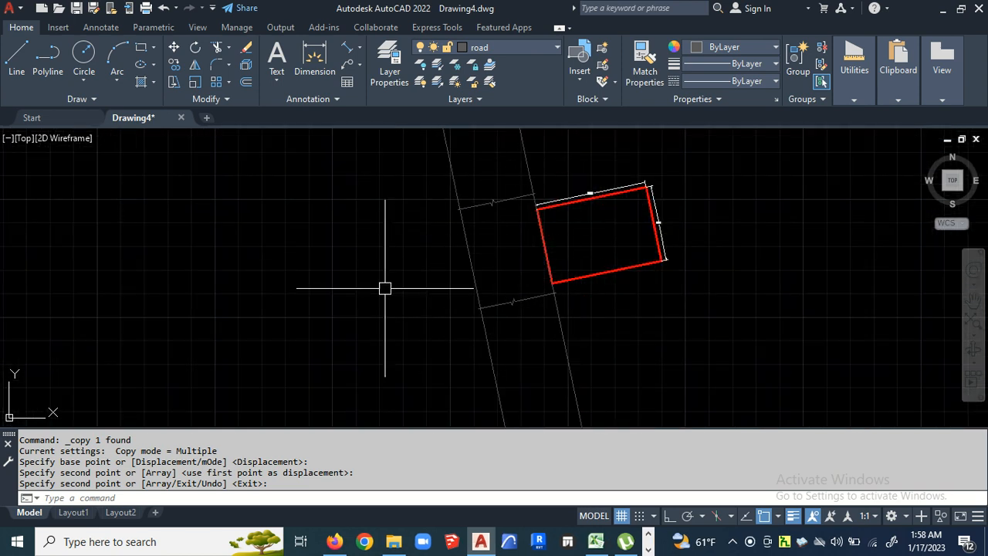
Step: Trim both road construction lines where they extend above the upper break line and below the lower break line
{"action": "key", "text": "Return"}
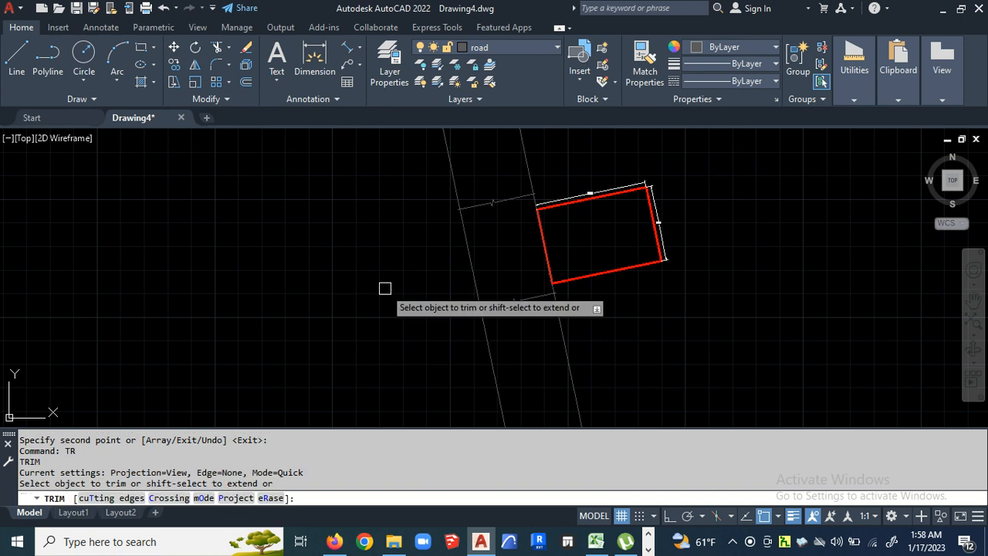
{"action": "left_click", "coordinate": [455, 183]}
{"action": "left_click", "coordinate": [530, 176]}
{"action": "left_click", "coordinate": [484, 328]}
{"action": "right_click", "coordinate": [410, 241]}
{"action": "left_click", "coordinate": [426, 252]}
Step: Examine the plot with its edge dimensions and the adjoining trimmed road between the two break lines
{"action": "scroll", "coordinate": [426, 252], "scroll_direction": "down", "scroll_amount": 1}
{"action": "scroll", "coordinate": [455, 248], "scroll_direction": "up", "scroll_amount": 4}
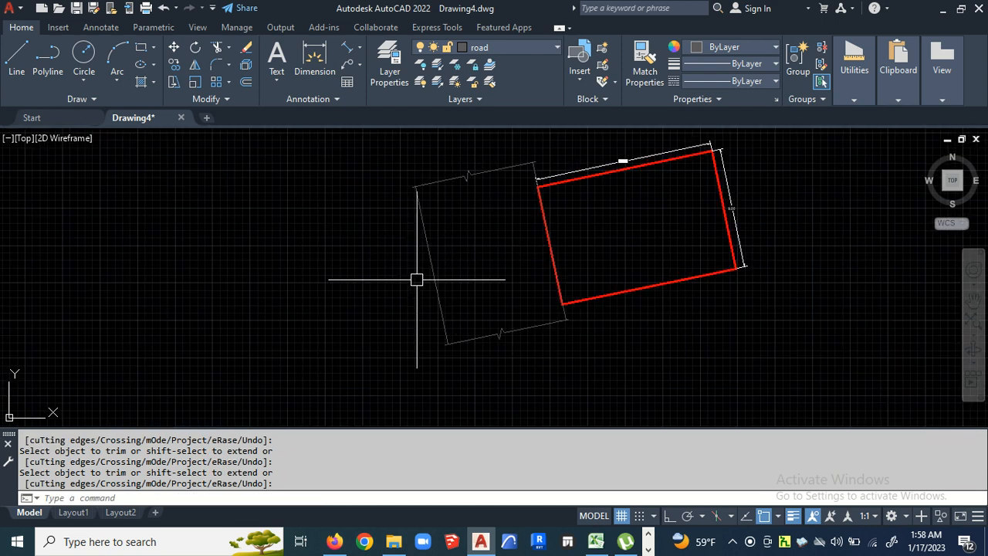
{"action": "scroll", "coordinate": [691, 214], "scroll_direction": "up", "scroll_amount": 1}
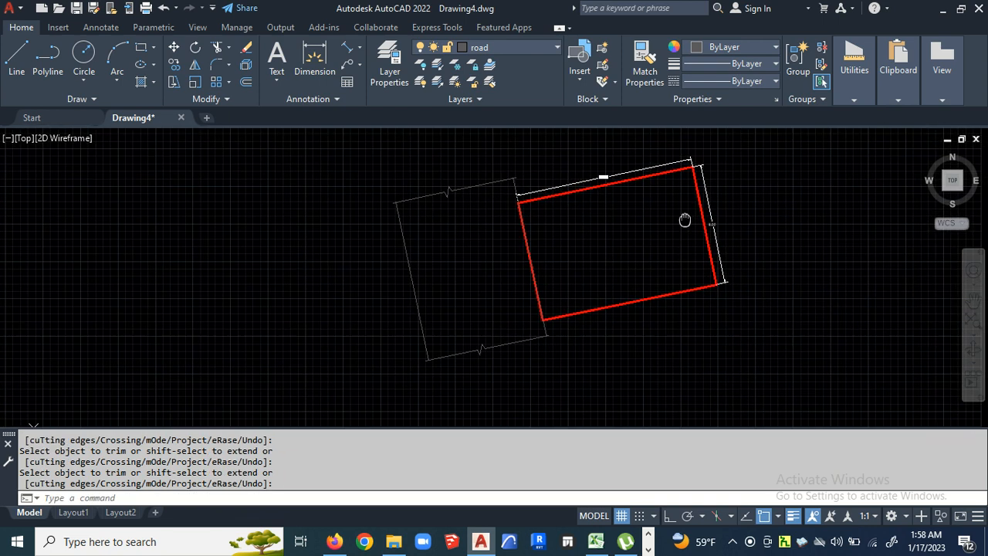
{"action": "scroll", "coordinate": [684, 159], "scroll_direction": "up", "scroll_amount": 4}
{"action": "scroll", "coordinate": [646, 150], "scroll_direction": "down", "scroll_amount": 5}
{"action": "scroll", "coordinate": [574, 229], "scroll_direction": "up", "scroll_amount": 3}
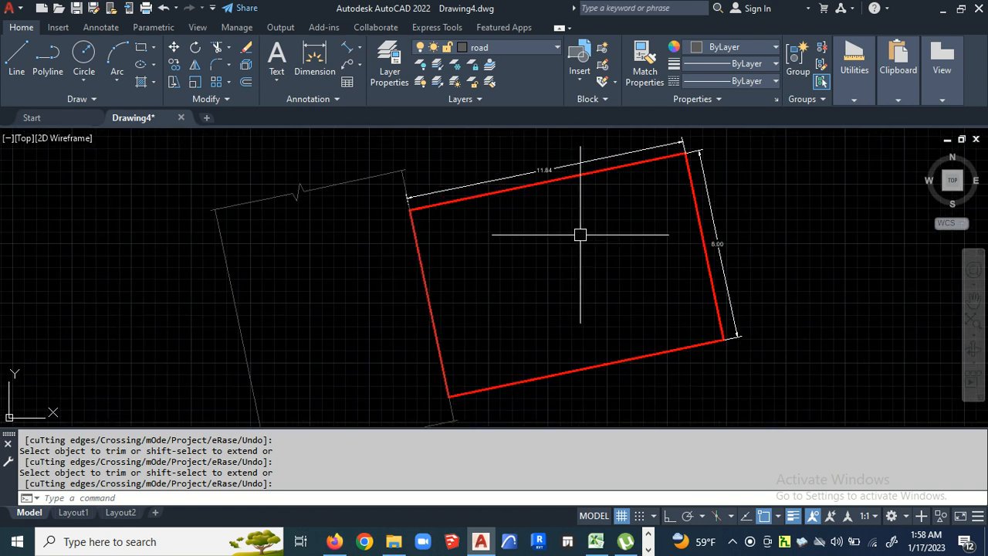
{"action": "scroll", "coordinate": [572, 229], "scroll_direction": "down", "scroll_amount": 2}
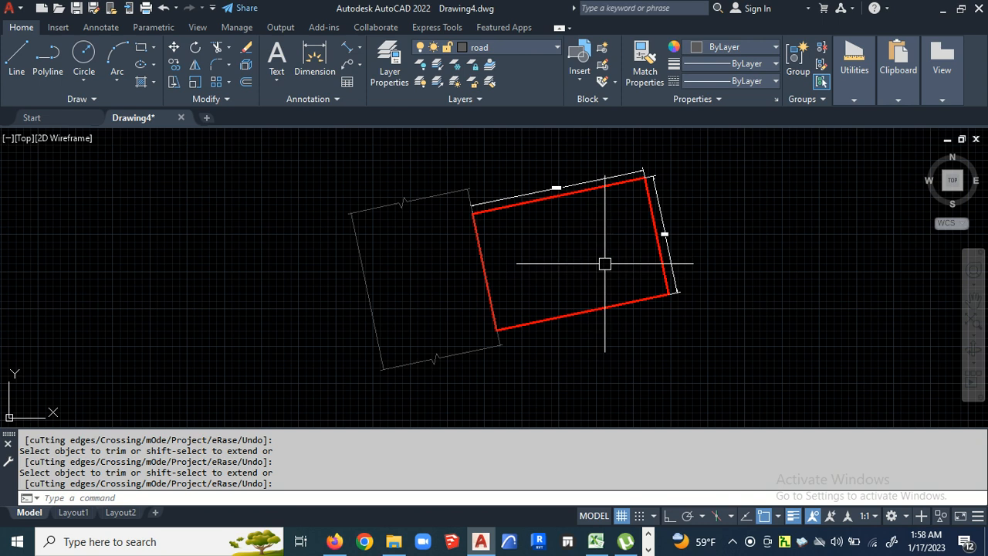
{"action": "middle_click_drag", "start_coordinate": [596, 265], "coordinate": [582, 272]}
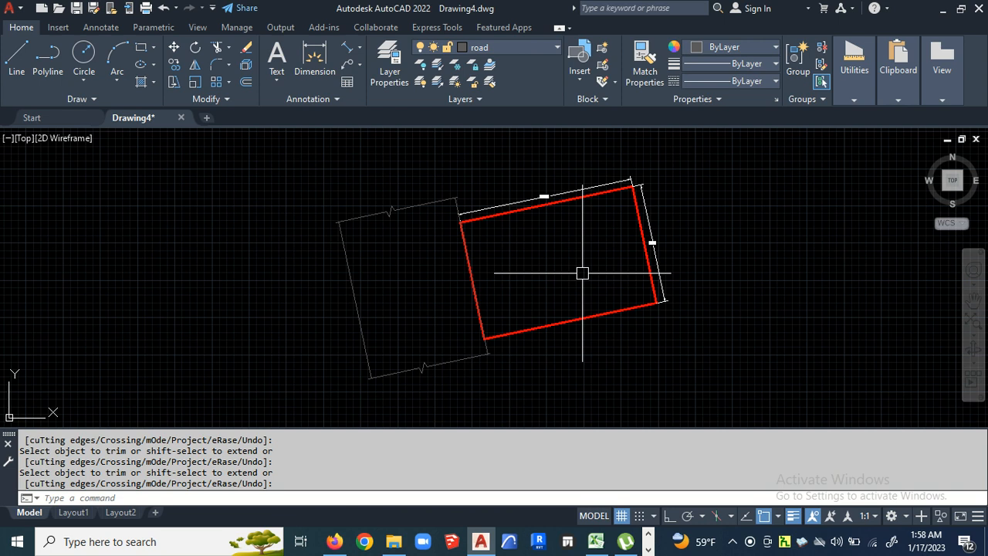
{"action": "middle_click_drag", "start_coordinate": [582, 273], "coordinate": [566, 275]}
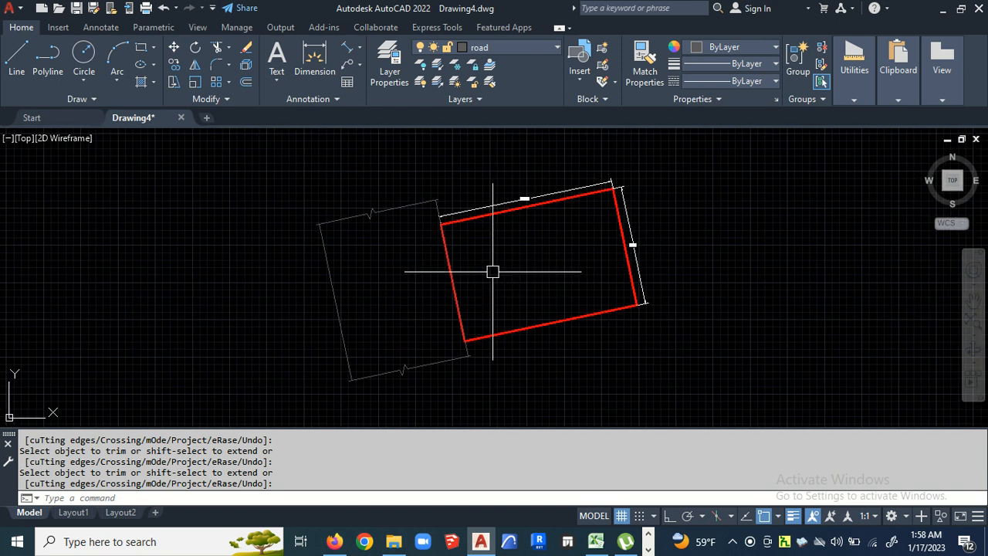